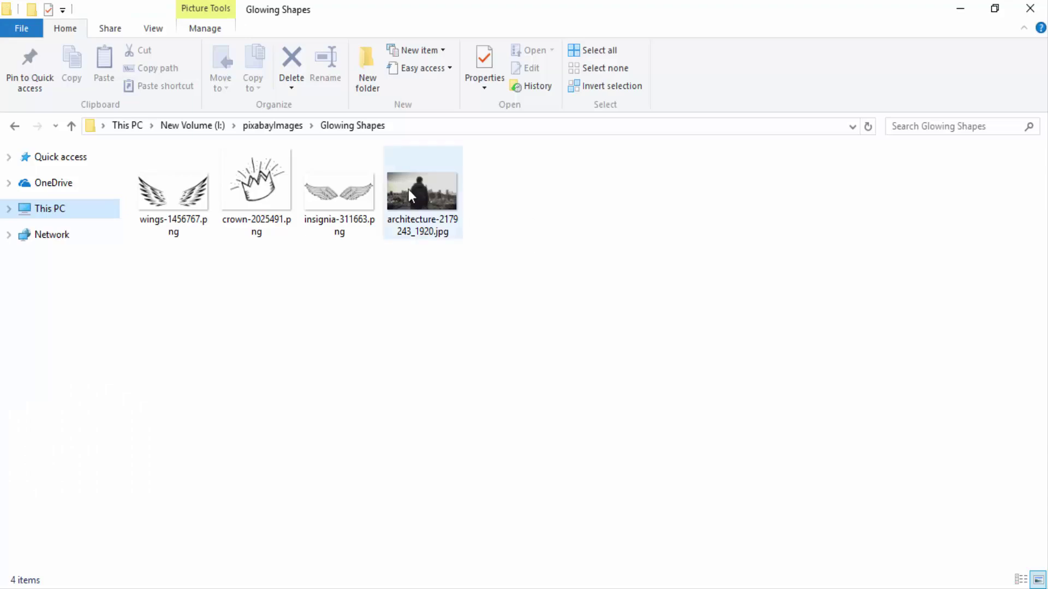
# Step: Drag architecture-2179243_1920.jpg into GIMP, then drag in wings-1456767.png and crown-2025491.png
pyautogui.moveTo(439, 201)
pyautogui.mouseDown()
pyautogui.moveTo(481, 440)
pyautogui.moveTo(448, 295)
pyautogui.mouseUp()
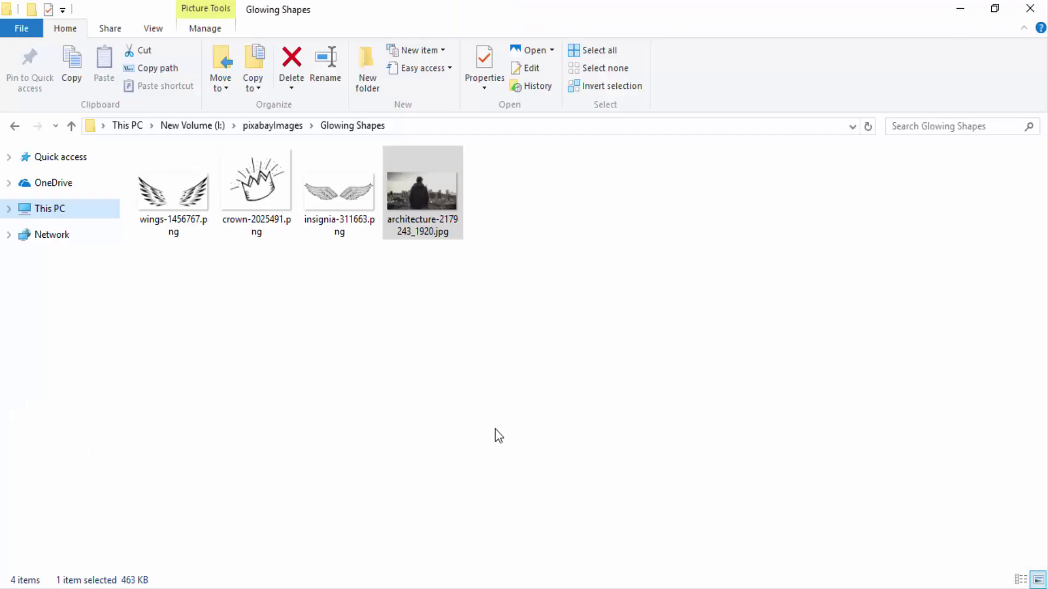
pyautogui.click(494, 429)
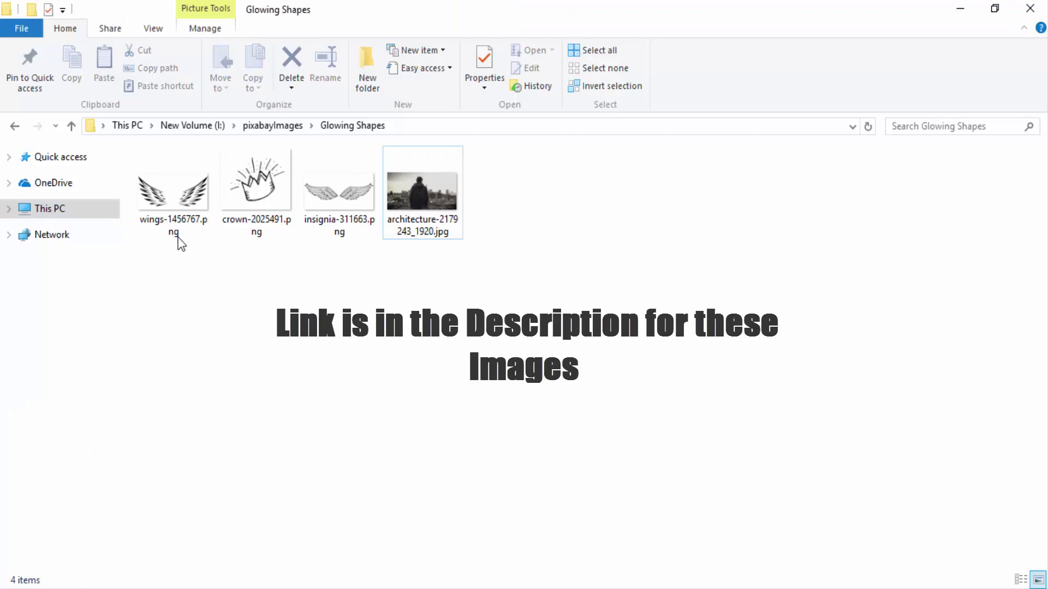
pyautogui.click(193, 200)
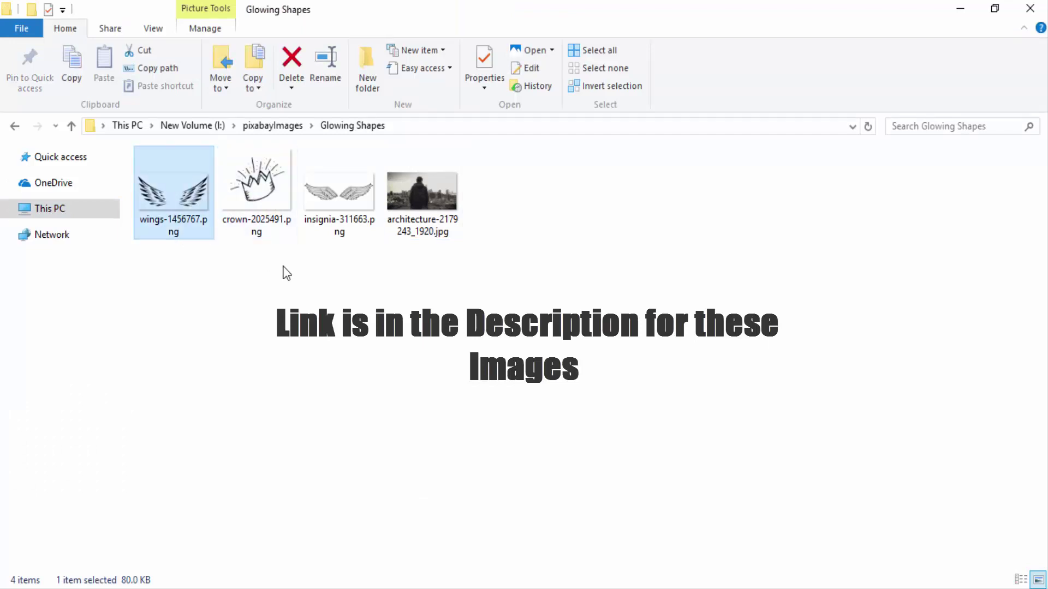
pyautogui.moveTo(260, 256)
pyautogui.mouseDown()
pyautogui.moveTo(204, 222)
pyautogui.moveTo(218, 221)
pyautogui.moveTo(487, 541)
pyautogui.moveTo(399, 277)
pyautogui.mouseUp()
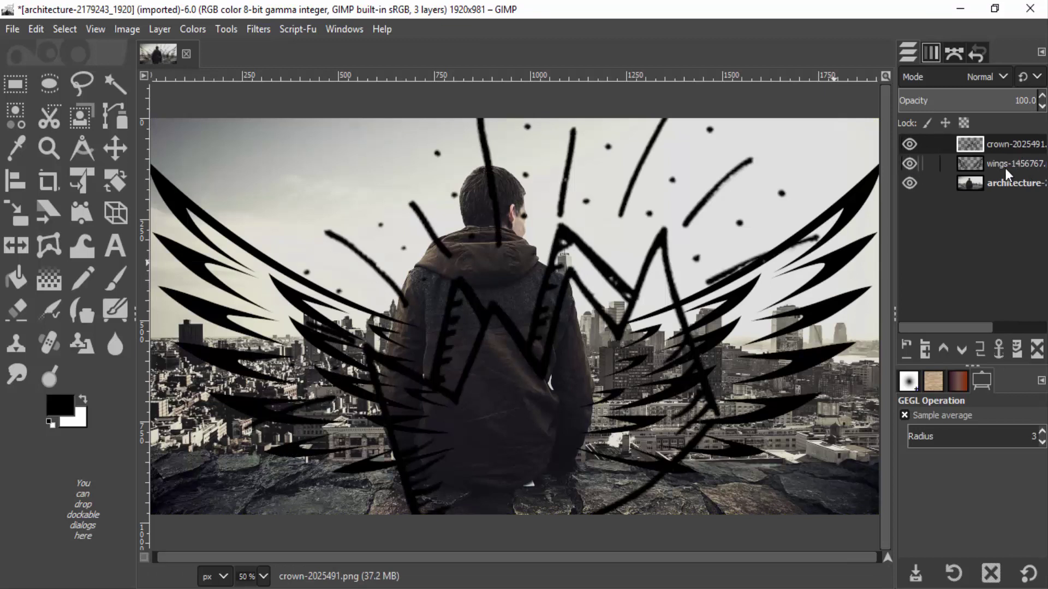
# Step: Hide the wings layer so only the crown drawing shows over the rooftop photo
pyautogui.click(907, 164)
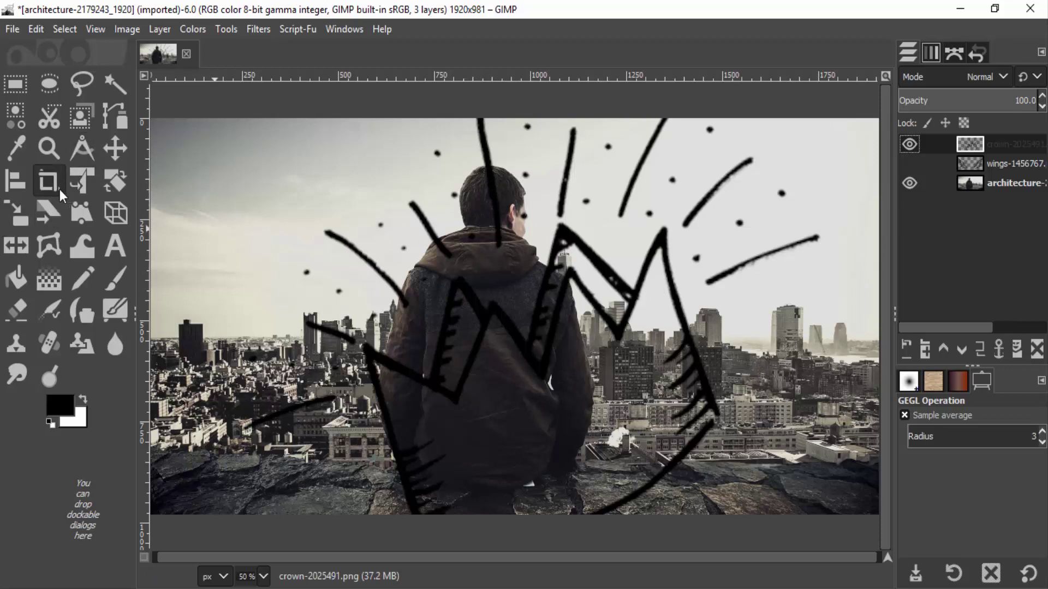
# Step: Scale the crown drawing down and move it up toward the man's head
pyautogui.click(18, 211)
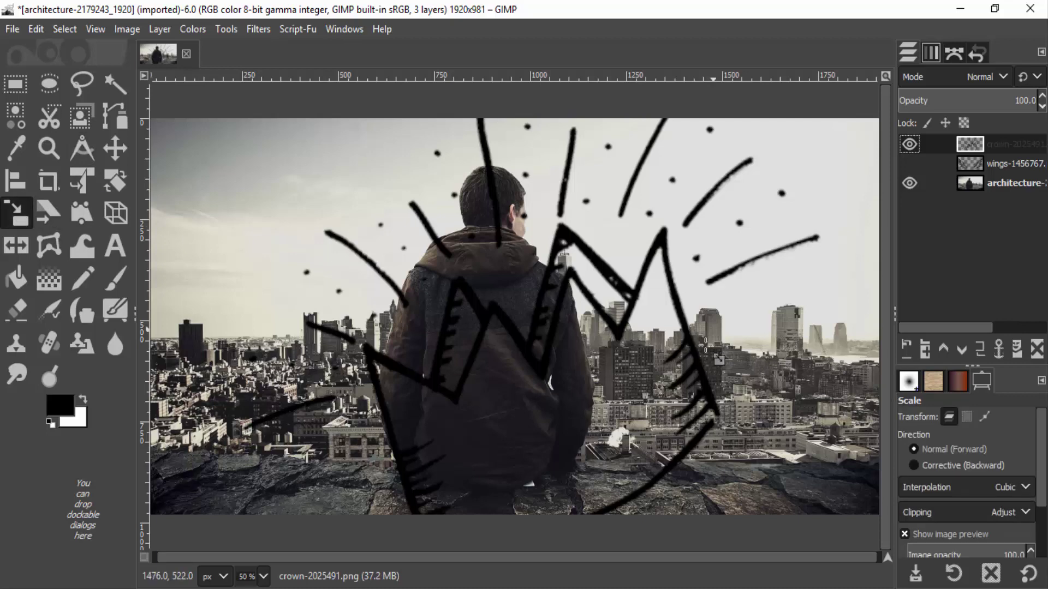
pyautogui.click(670, 368)
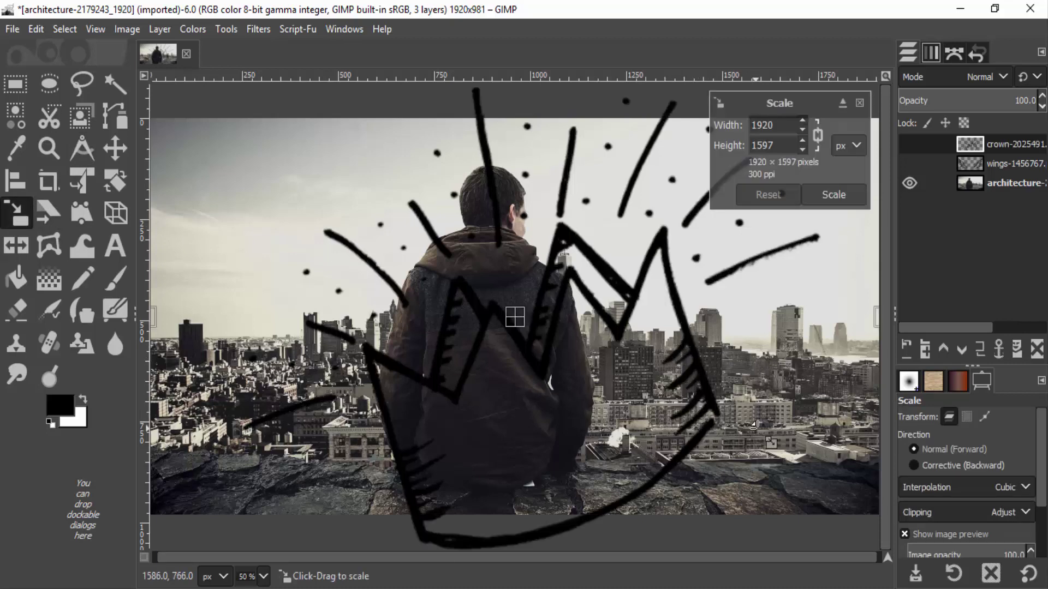
pyautogui.moveTo(786, 424); pyautogui.dragTo(286, 144)
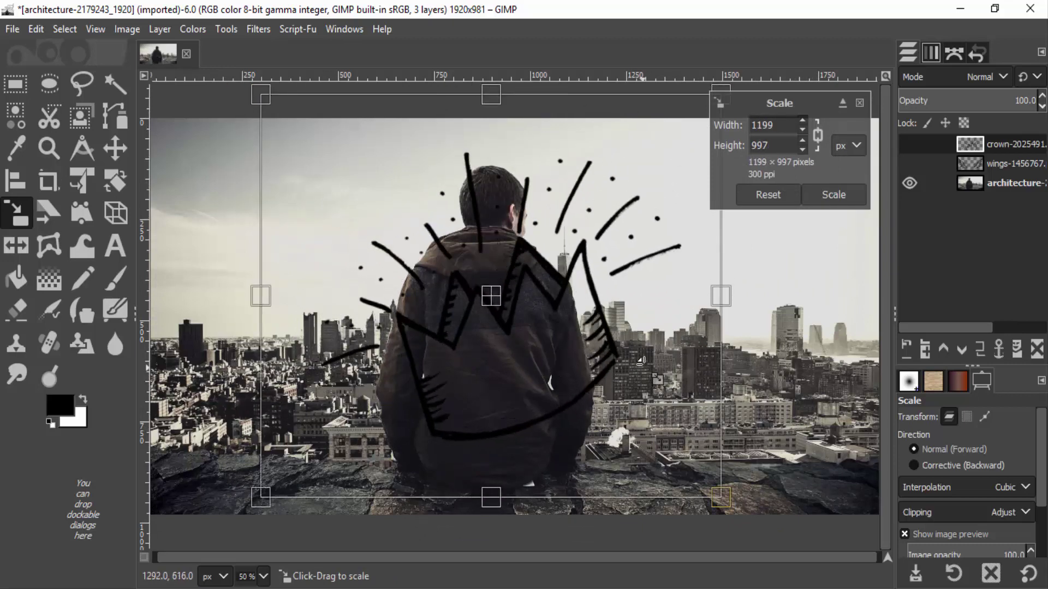
pyautogui.moveTo(655, 382); pyautogui.dragTo(548, 241)
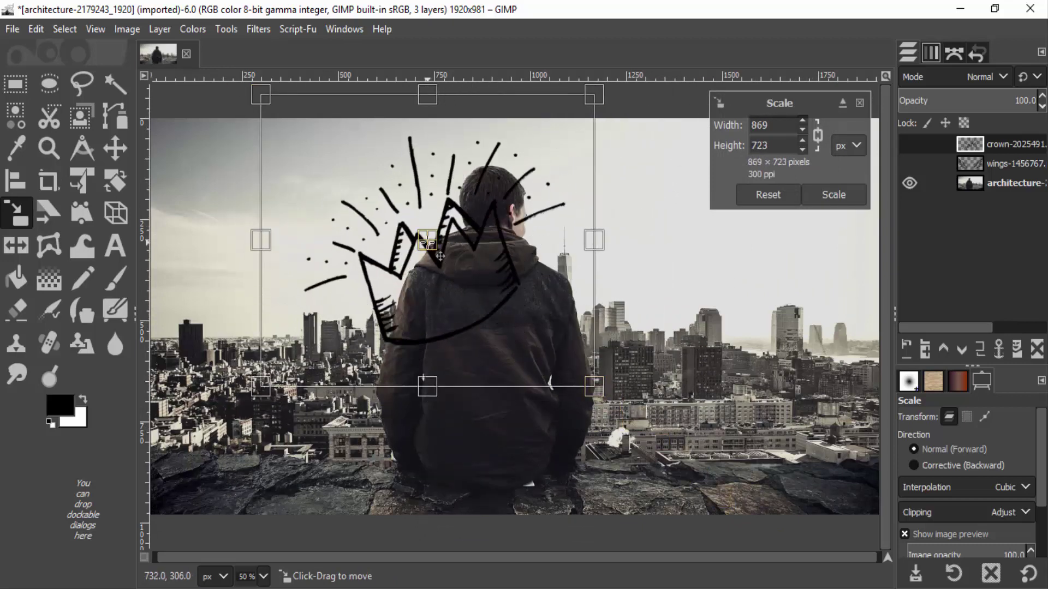
pyautogui.moveTo(427, 240); pyautogui.dragTo(467, 140)
pyautogui.moveTo(612, 251); pyautogui.dragTo(526, 171)
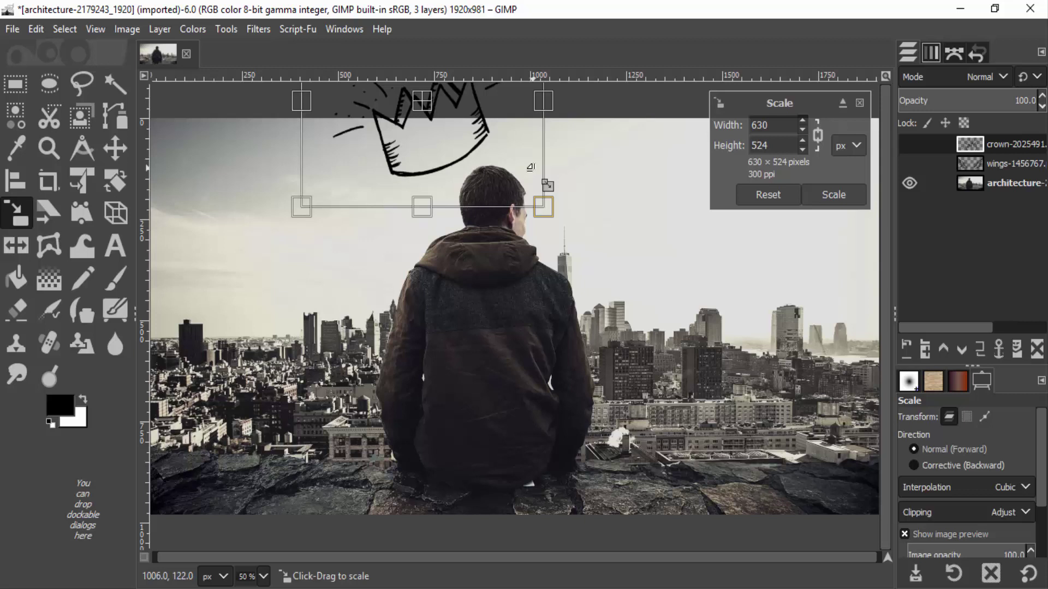
# Step: Refine the crown to 407×339 pixels resting on the man's head and apply
pyautogui.moveTo(392, 96)
pyautogui.mouseDown()
pyautogui.moveTo(425, 138)
pyautogui.moveTo(484, 164)
pyautogui.mouseUp()
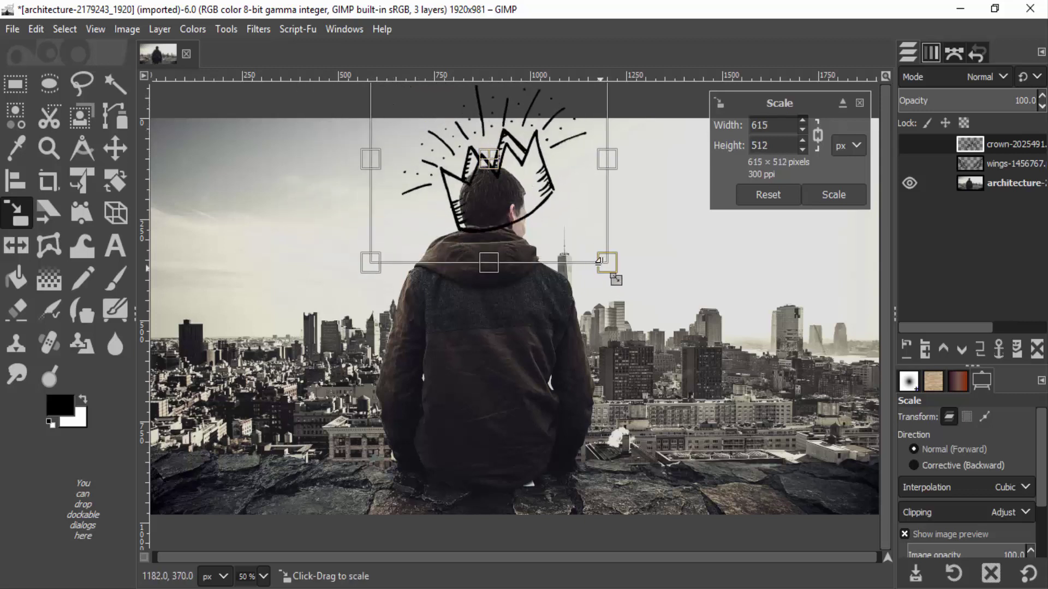
pyautogui.moveTo(606, 267); pyautogui.dragTo(572, 219)
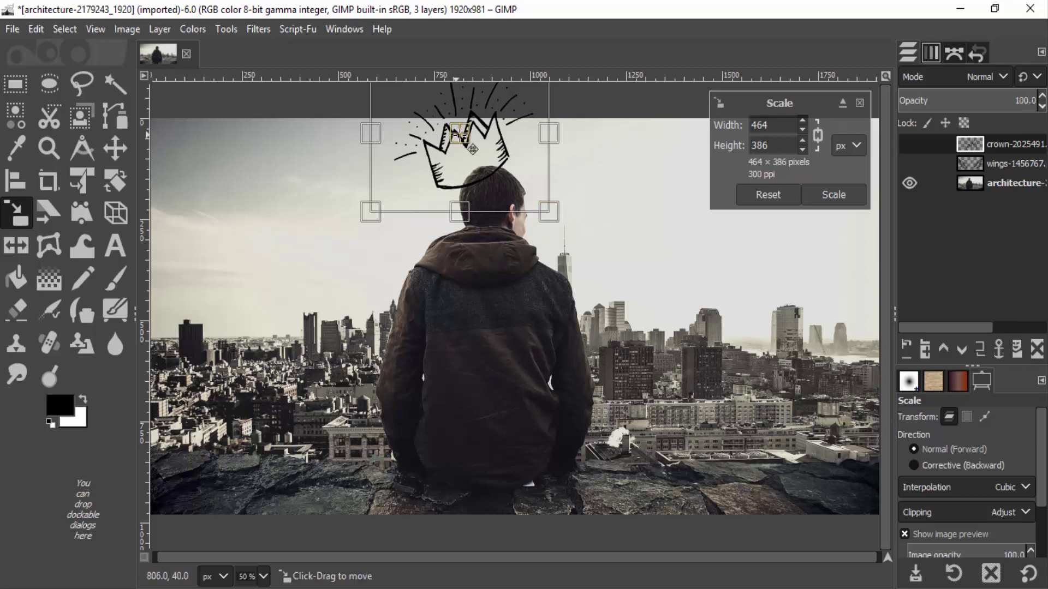
pyautogui.moveTo(475, 150); pyautogui.dragTo(491, 172)
pyautogui.moveTo(566, 234); pyautogui.dragTo(527, 190)
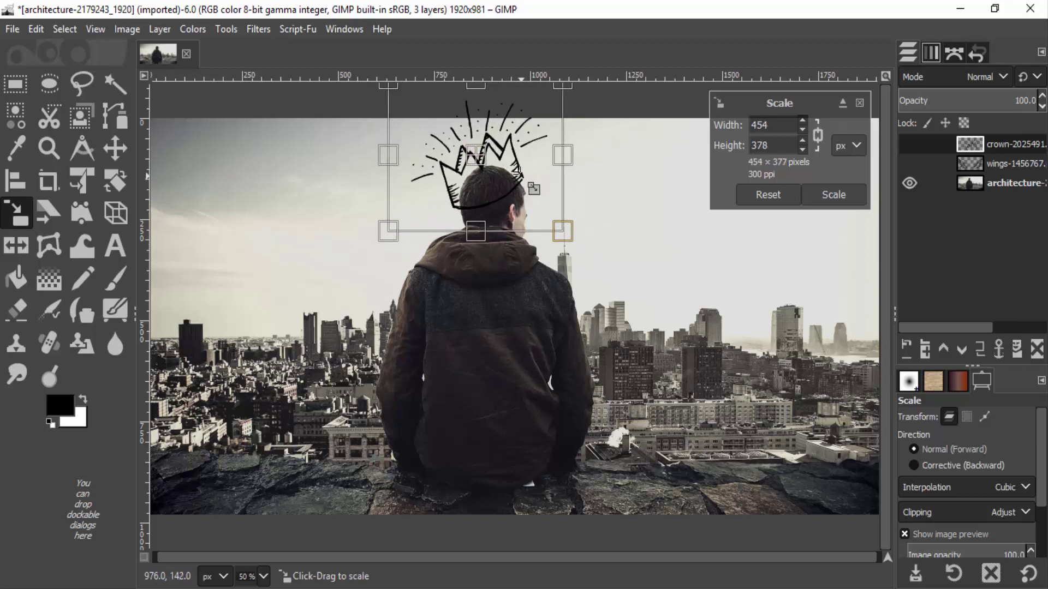
pyautogui.moveTo(472, 152); pyautogui.dragTo(497, 176)
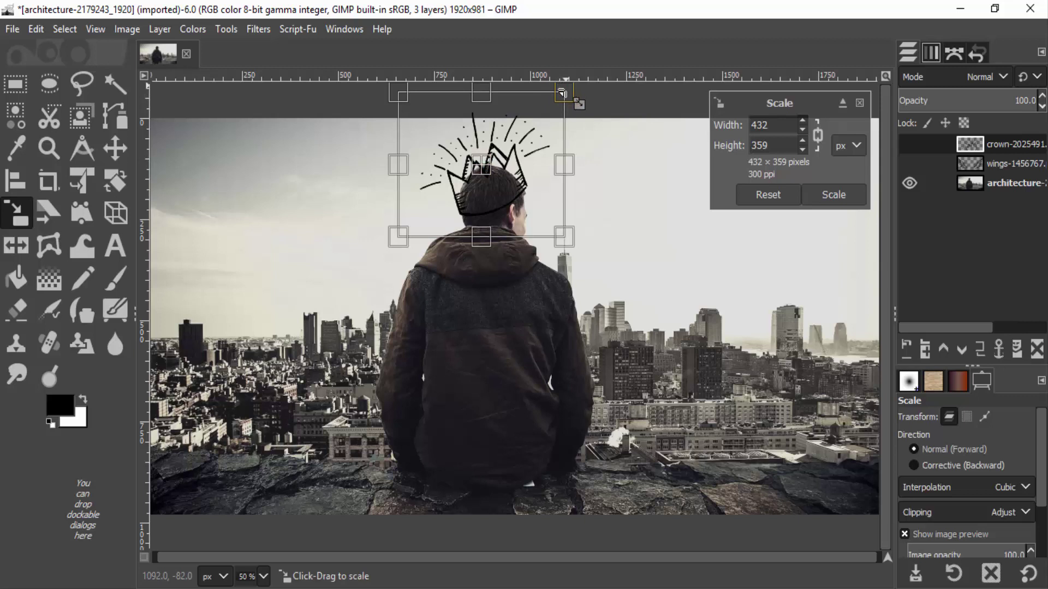
pyautogui.moveTo(562, 99); pyautogui.dragTo(557, 105)
pyautogui.moveTo(490, 179); pyautogui.dragTo(495, 183)
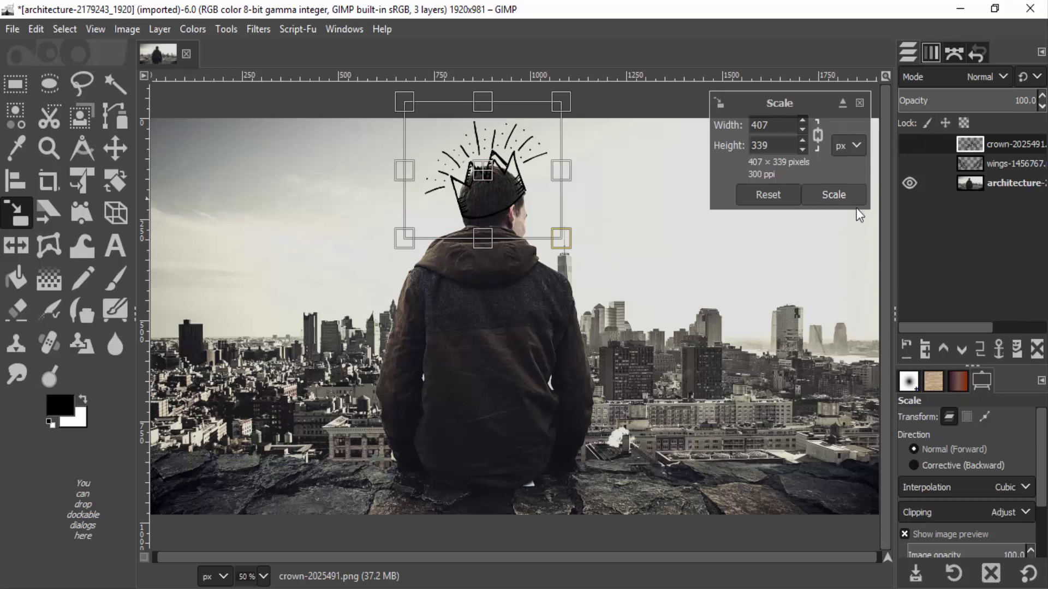
pyautogui.click(827, 195)
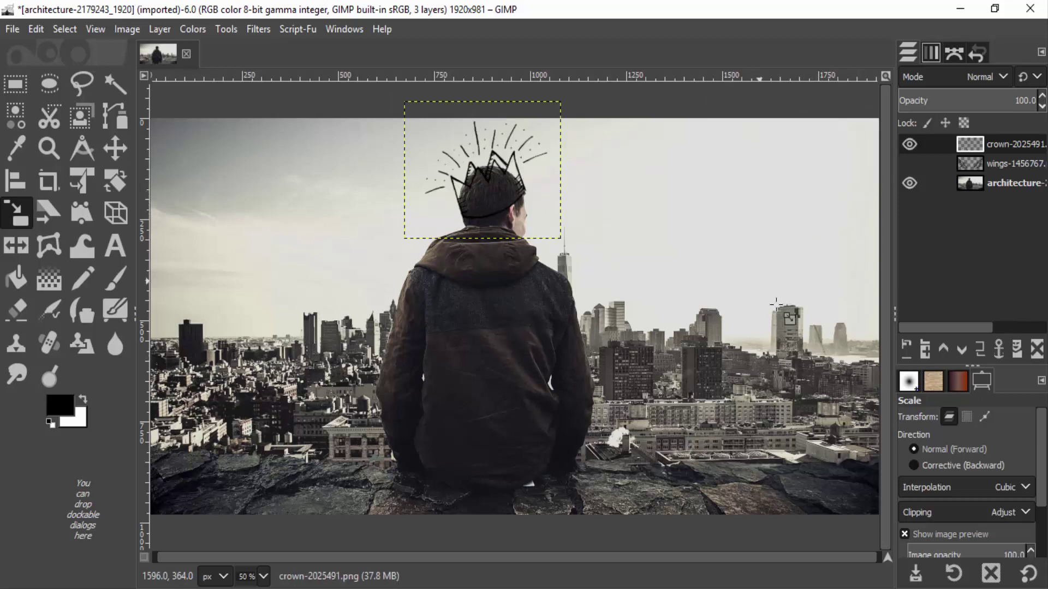
# Step: Use Layer to Image Size on the crown layer
pyautogui.rightClick(993, 143)
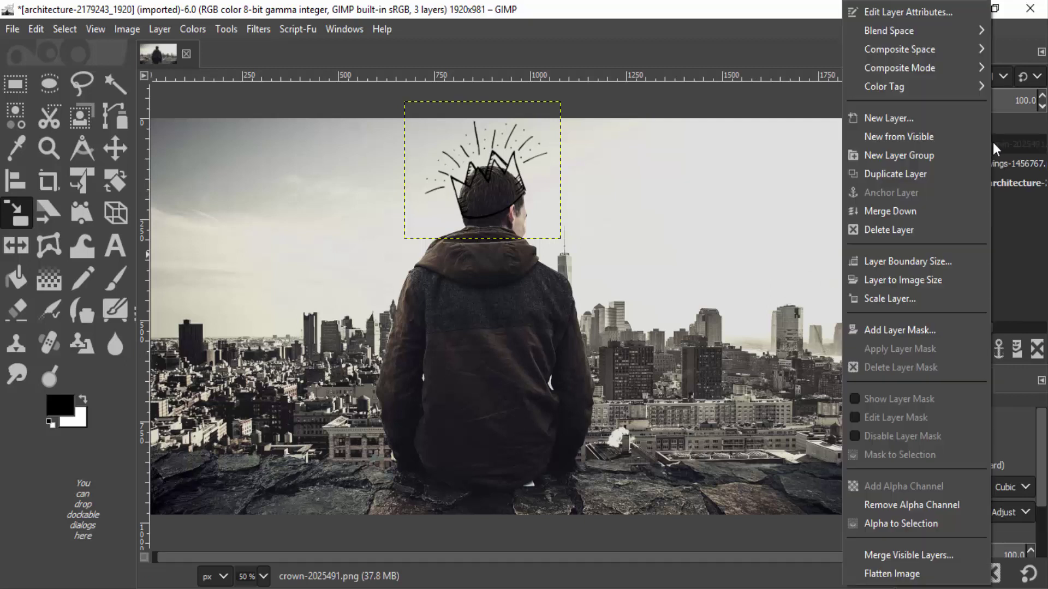
pyautogui.click(903, 280)
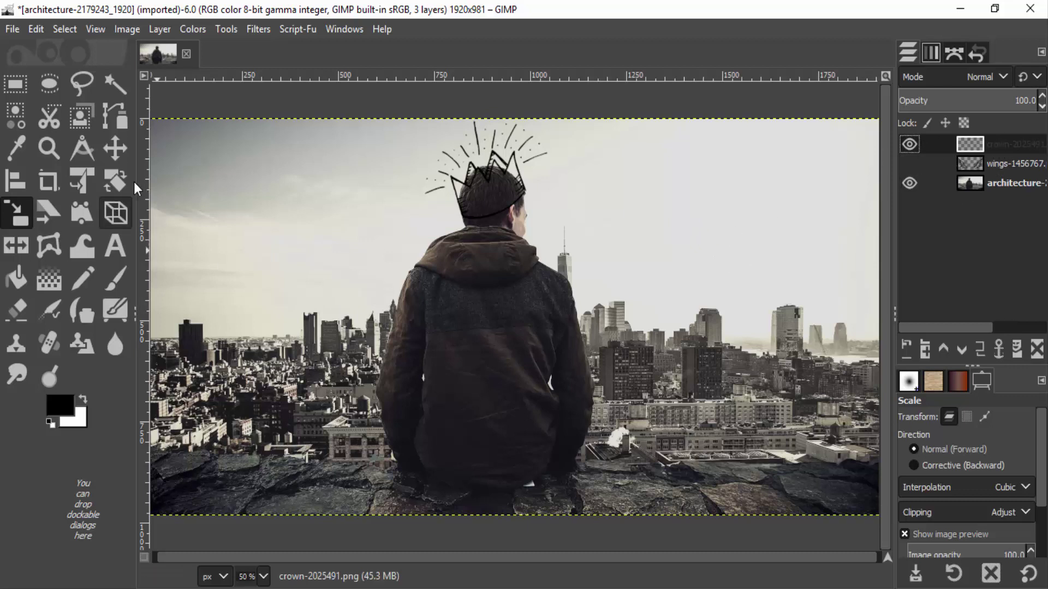
pyautogui.click(257, 30)
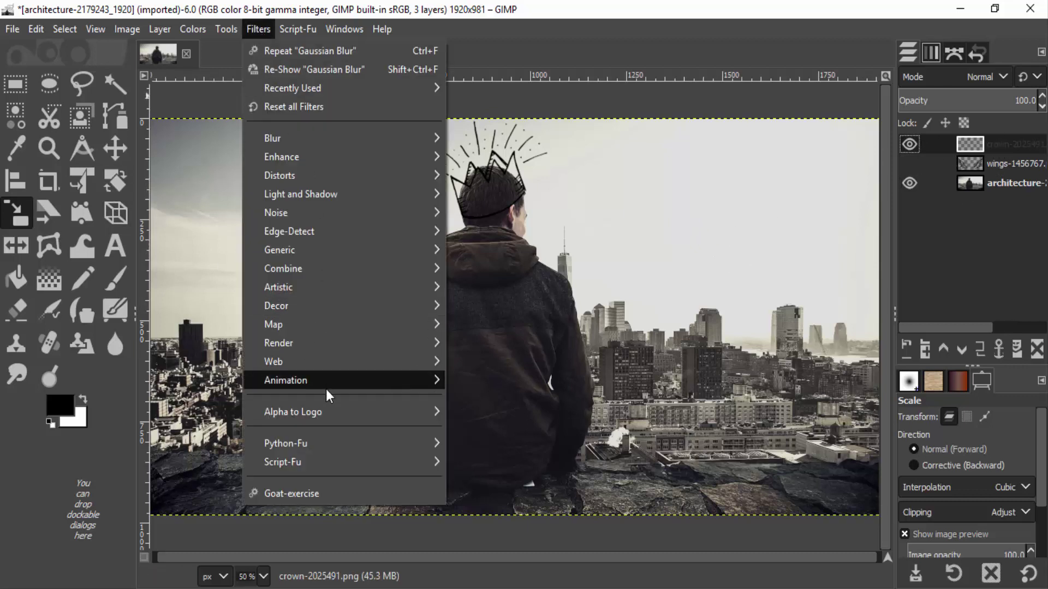
pyautogui.moveTo(344, 411)
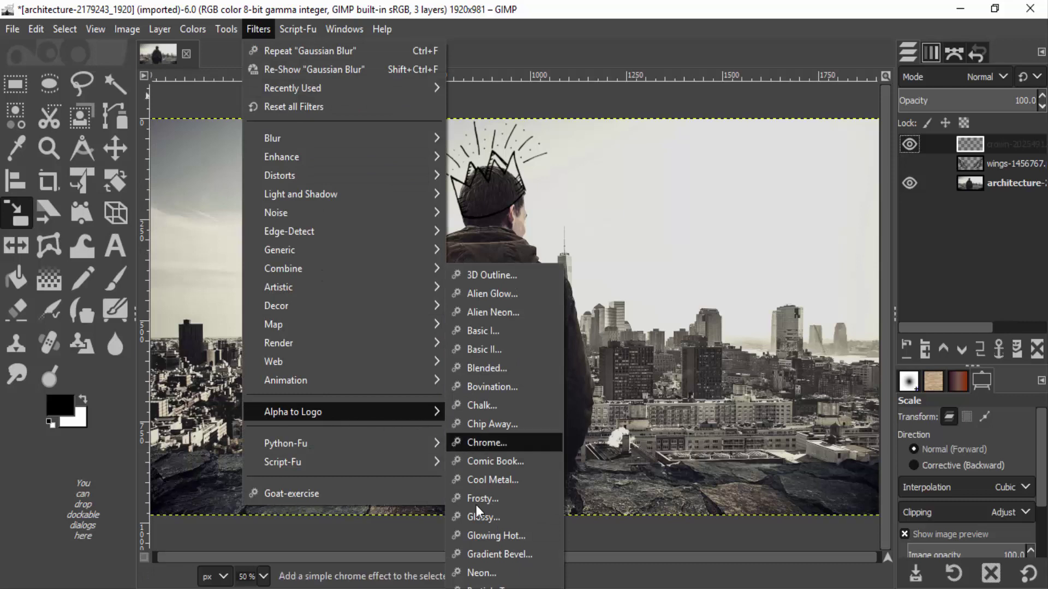
# Step: Apply the Alpha to Logo Neon effect to the crown with yellow glow and effect size 10
pyautogui.click(478, 573)
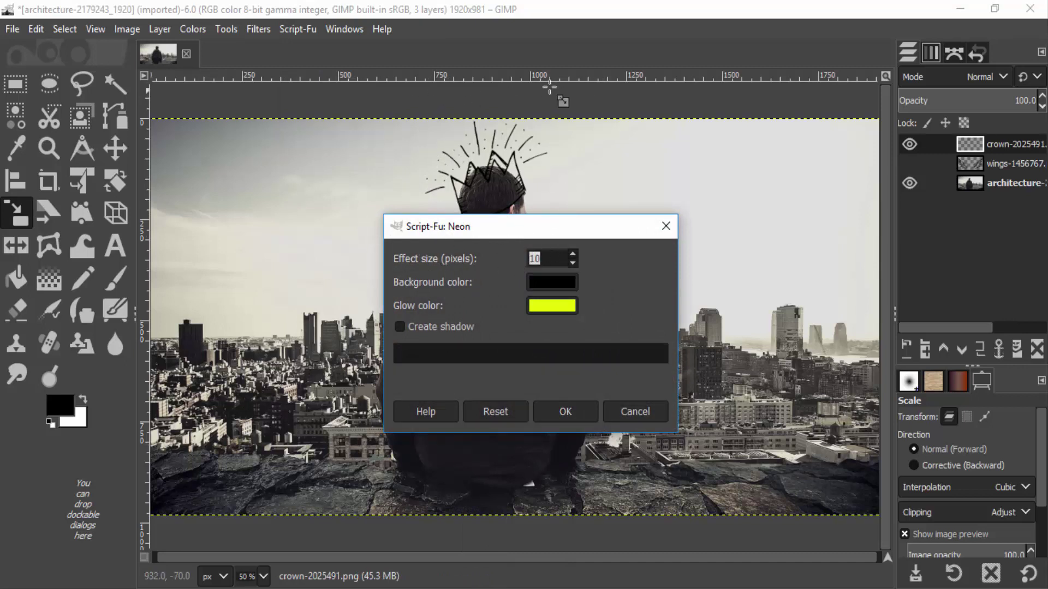
pyautogui.click(563, 414)
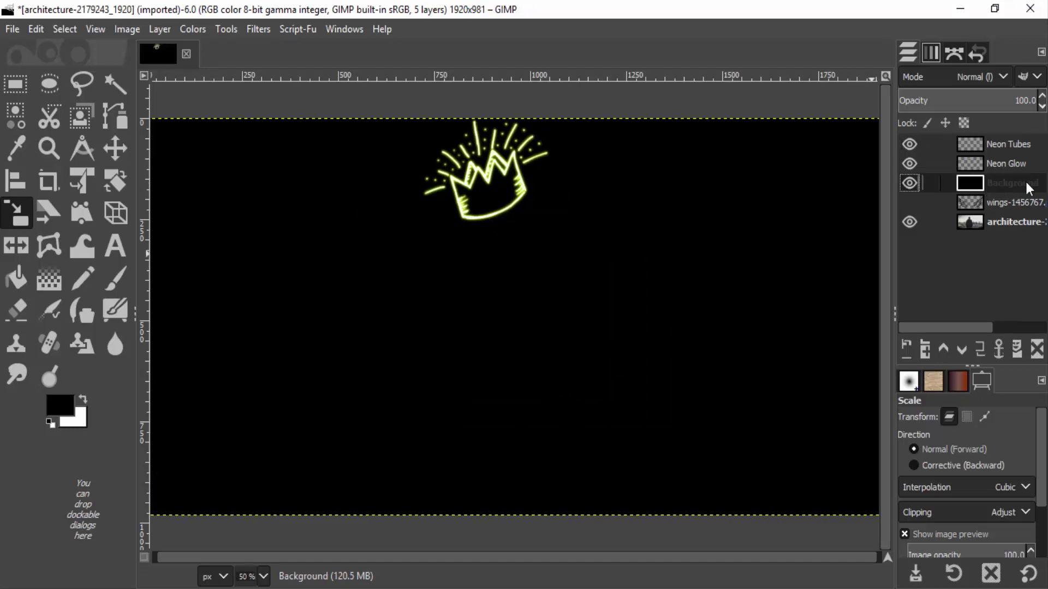
# Step: Delete the black Background layer and select the Neon Glow layer
pyautogui.click(1037, 352)
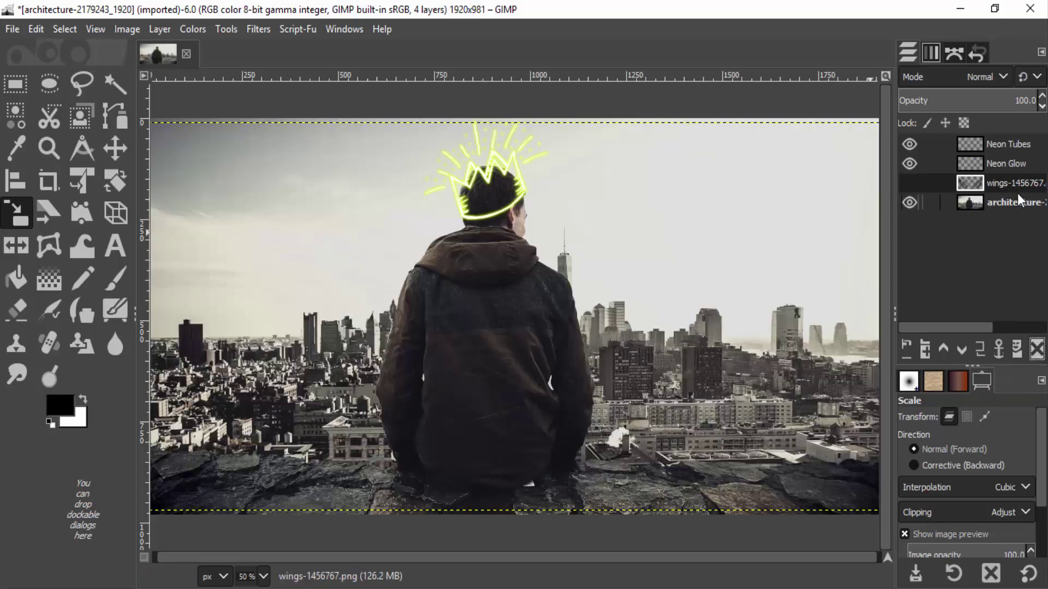
pyautogui.click(1004, 164)
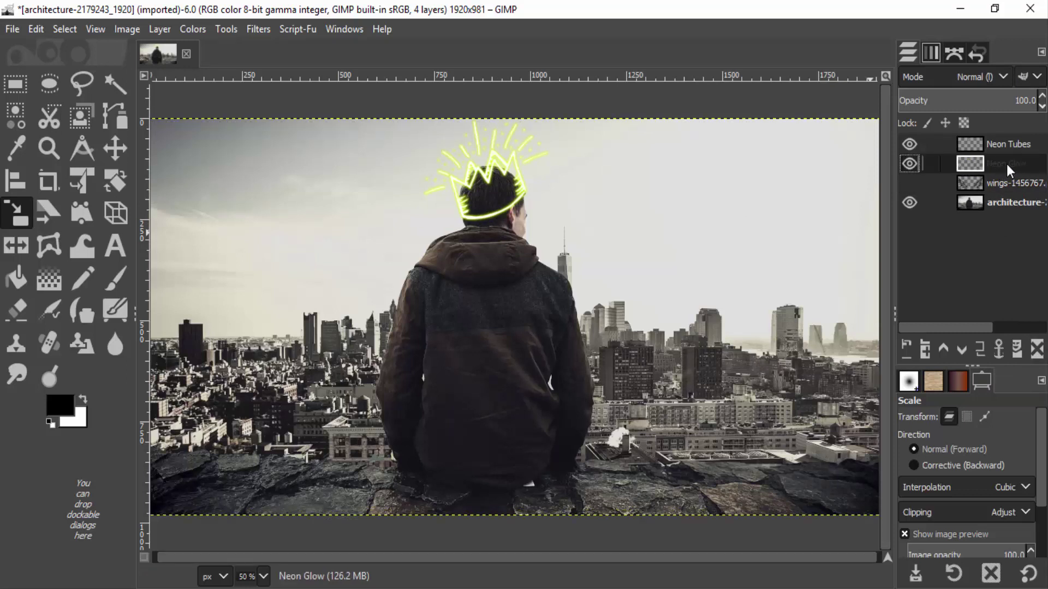
# Step: Apply a Gaussian blur of about 20.5 px to the Neon Glow layer
pyautogui.click(258, 29)
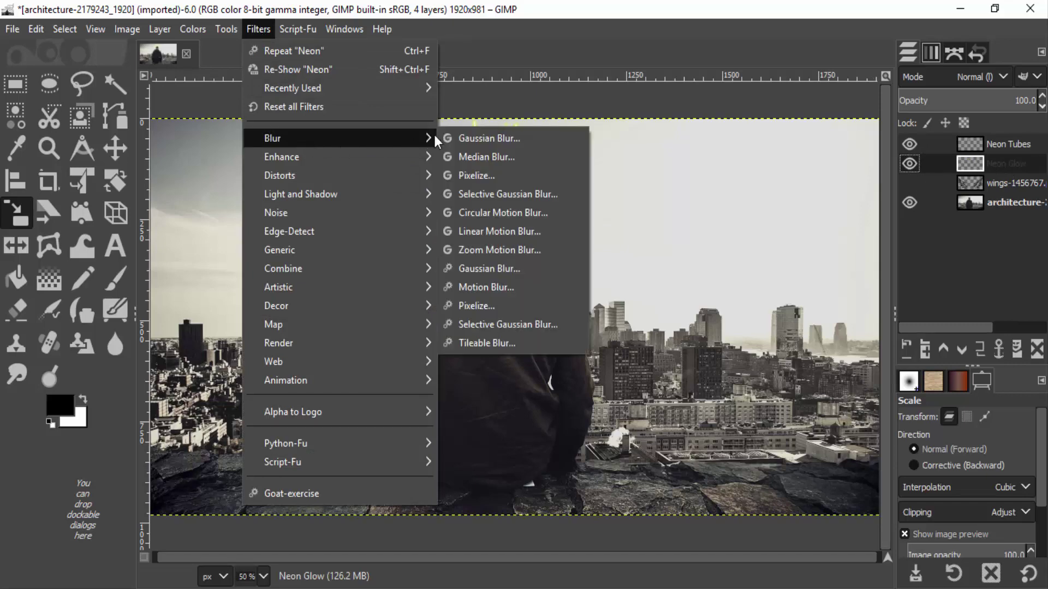
pyautogui.click(481, 136)
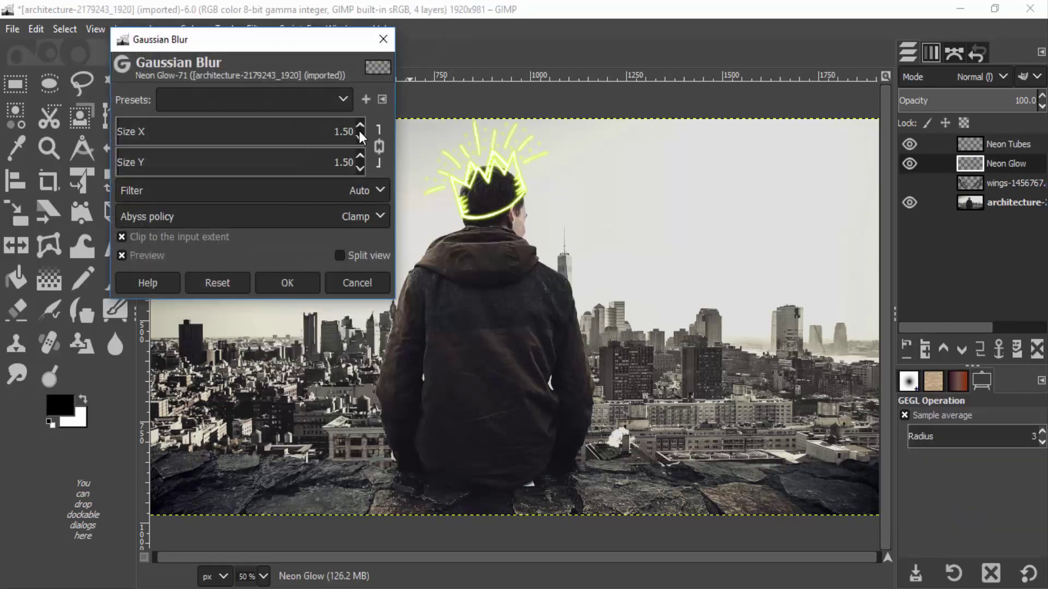
pyautogui.moveTo(361, 123); pyautogui.dragTo(361, 138)
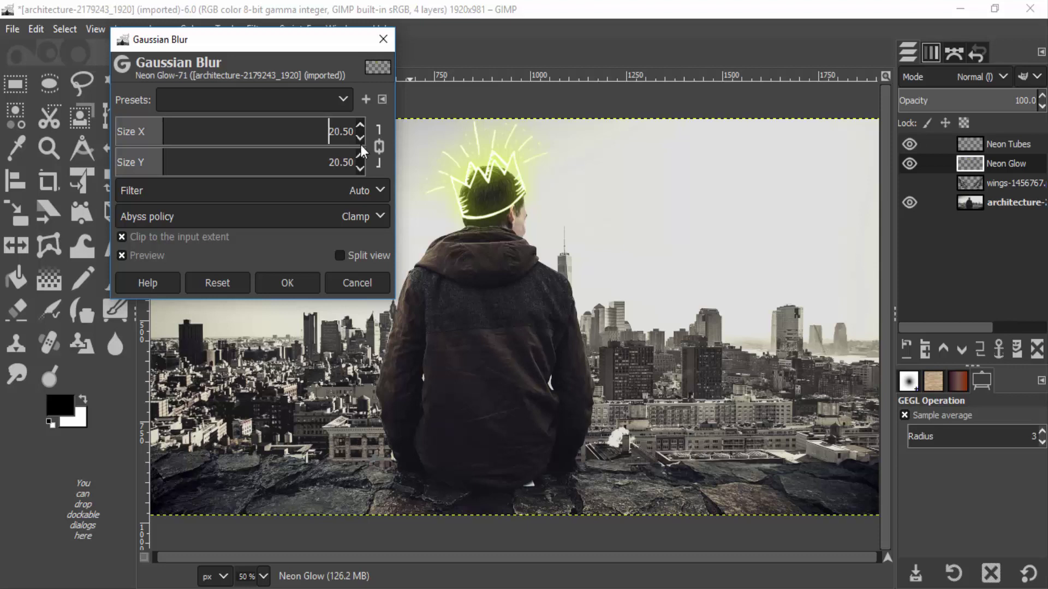
pyautogui.click(299, 284)
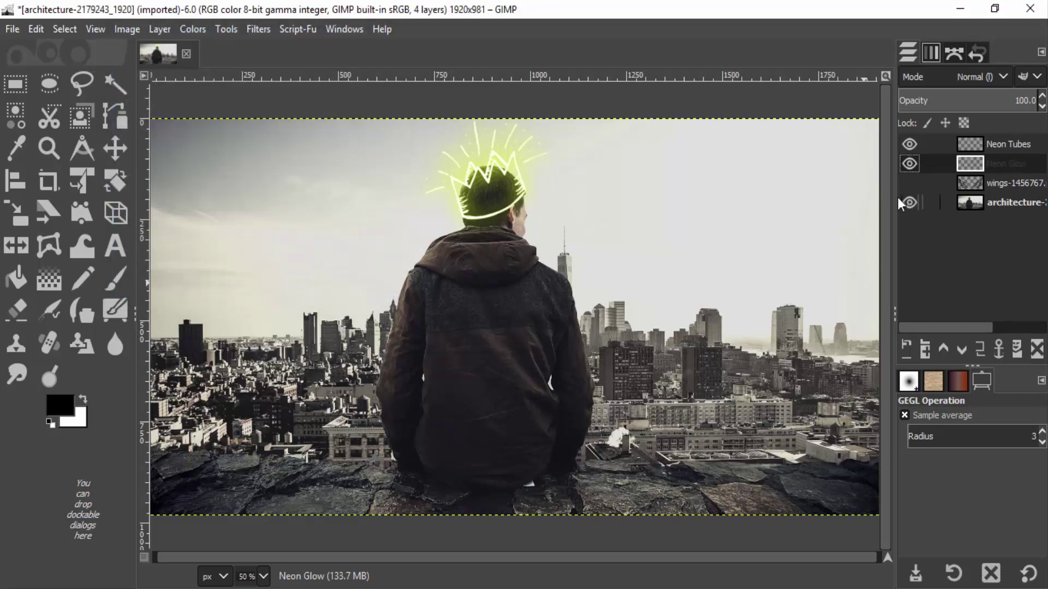
# Step: Unhide the wings layer and scale it to about 967×484 pixels behind the shoulders
pyautogui.click(1000, 187)
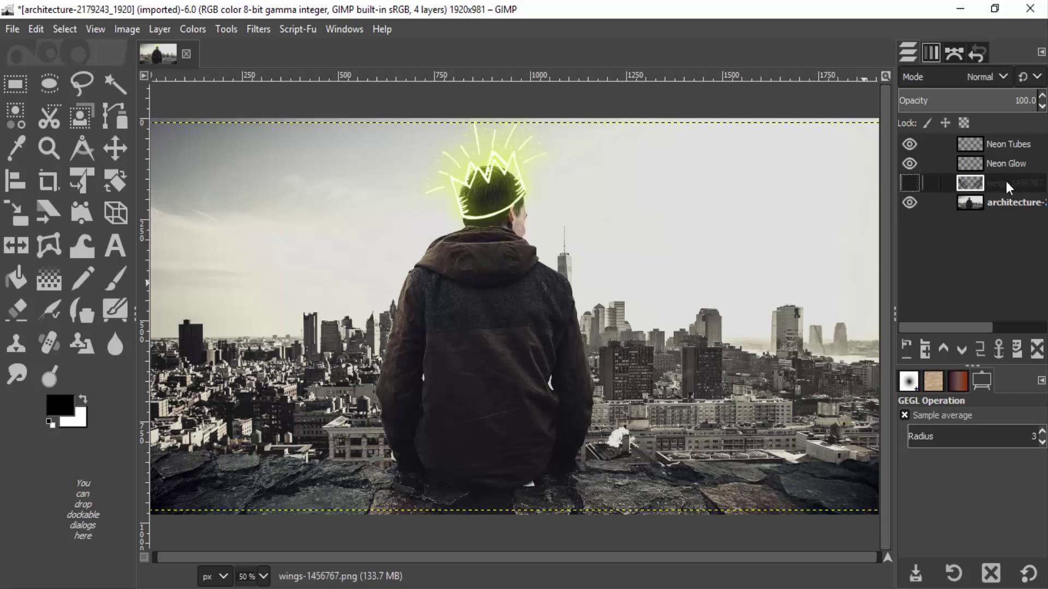
pyautogui.click(909, 183)
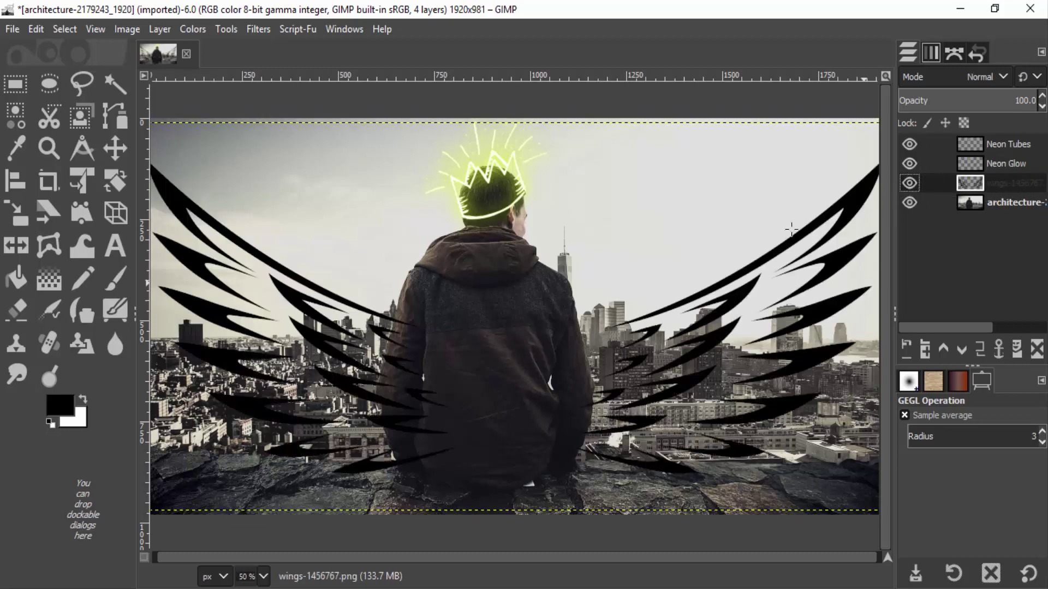
pyautogui.click(15, 212)
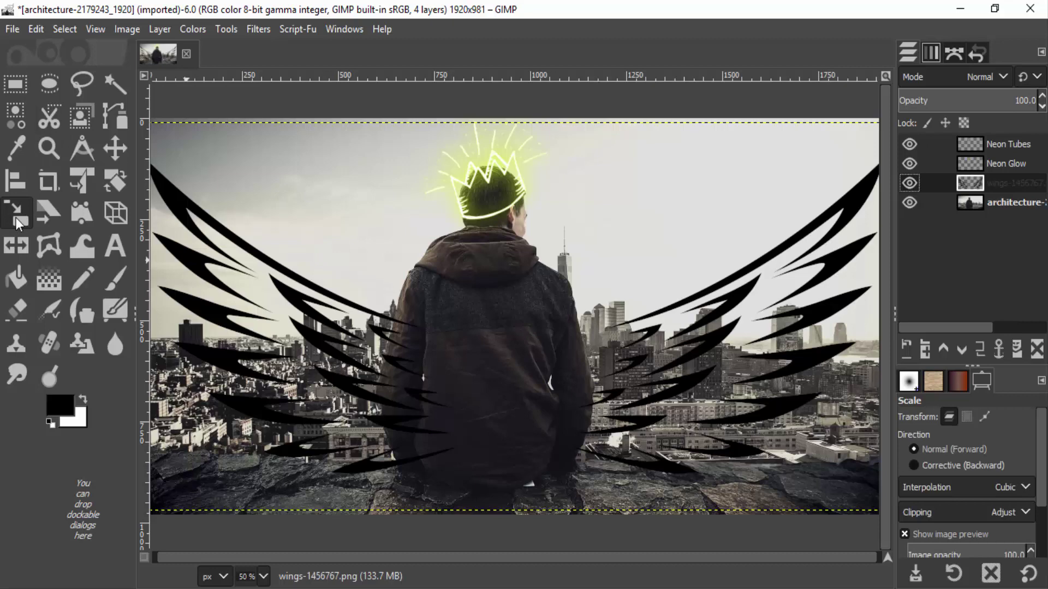
pyautogui.click(774, 338)
pyautogui.moveTo(820, 444)
pyautogui.mouseDown()
pyautogui.moveTo(770, 396)
pyautogui.moveTo(821, 418)
pyautogui.mouseUp()
pyautogui.moveTo(168, 132)
pyautogui.mouseDown()
pyautogui.moveTo(186, 164)
pyautogui.moveTo(313, 233)
pyautogui.mouseUp()
pyautogui.moveTo(799, 479); pyautogui.dragTo(720, 429)
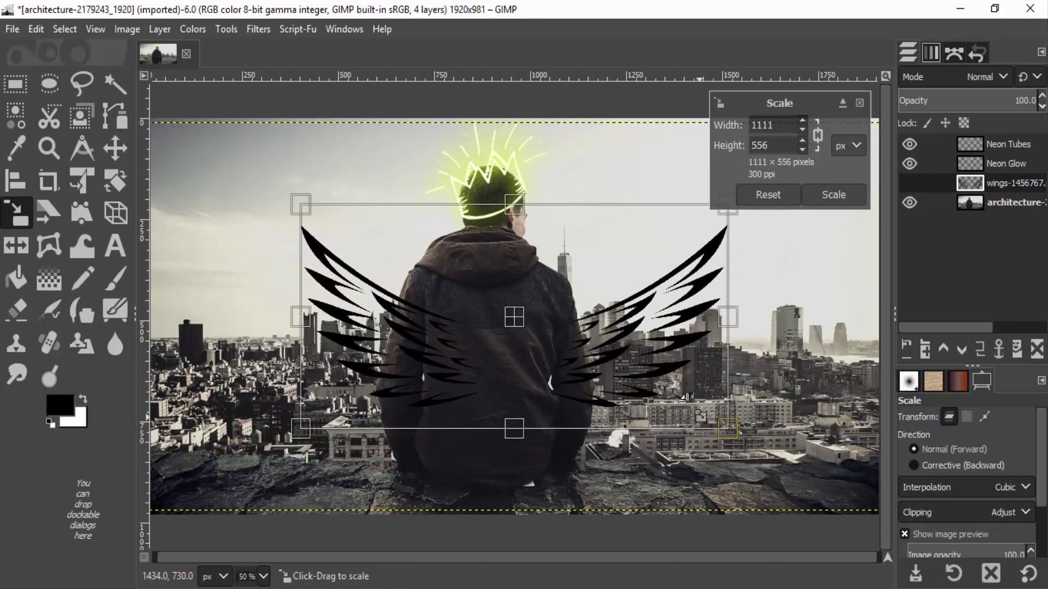
pyautogui.moveTo(300, 204); pyautogui.dragTo(203, 153)
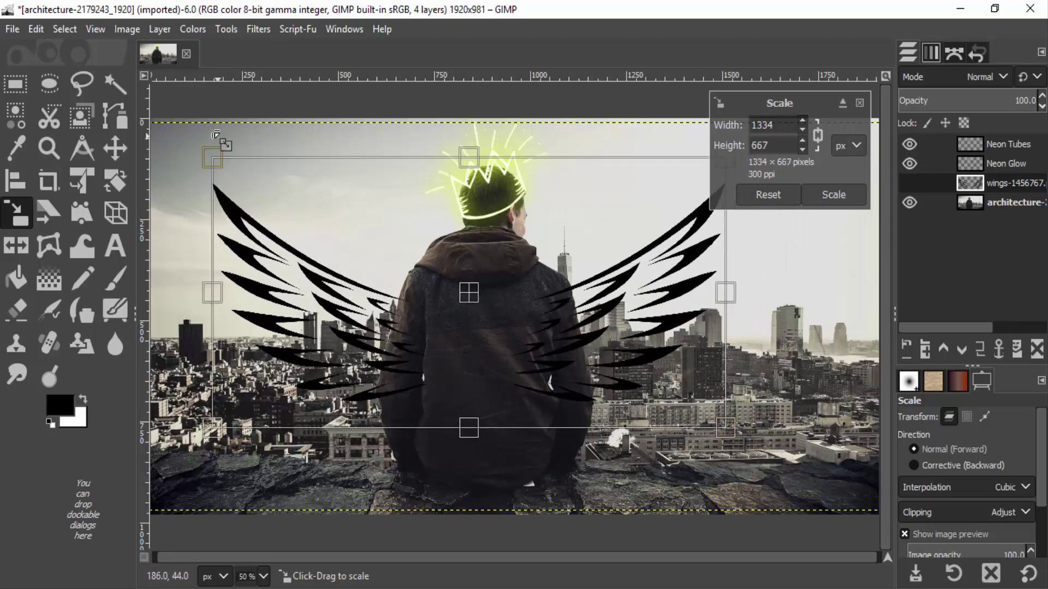
pyautogui.moveTo(497, 330); pyautogui.dragTo(420, 357)
pyautogui.moveTo(205, 156); pyautogui.dragTo(291, 236)
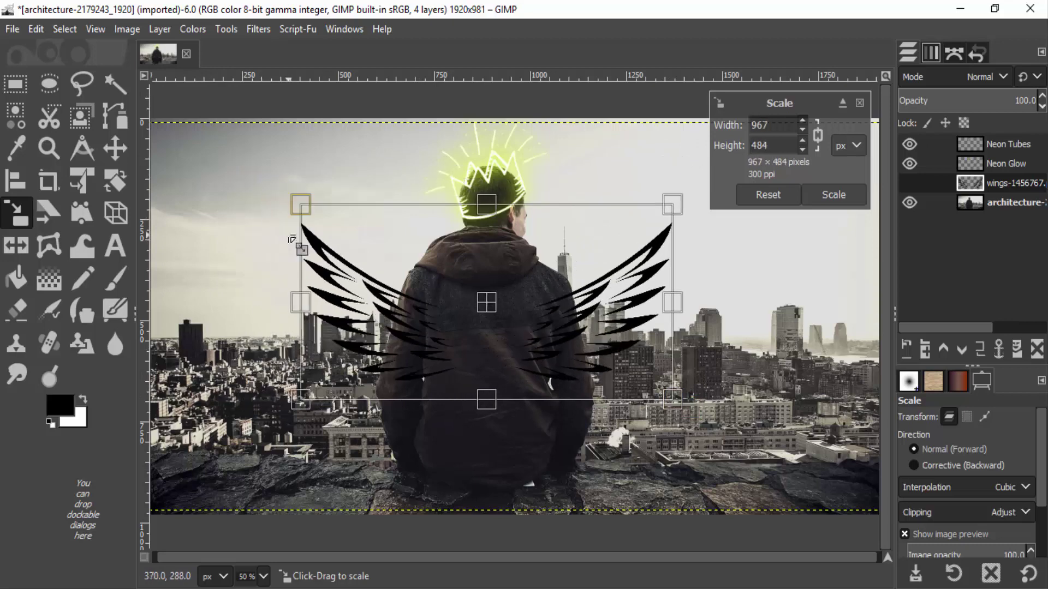
pyautogui.click(842, 192)
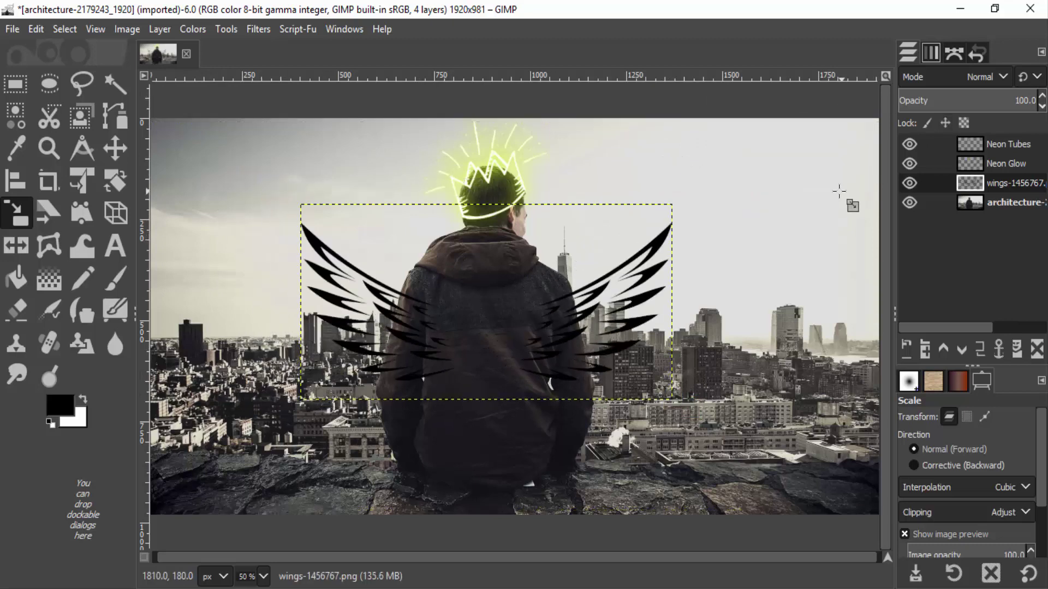
# Step: Nudge the wings layer upward with the Move tool until the tips reach head level
pyautogui.click(115, 149)
pyautogui.press('Up')
pyautogui.press('Up')
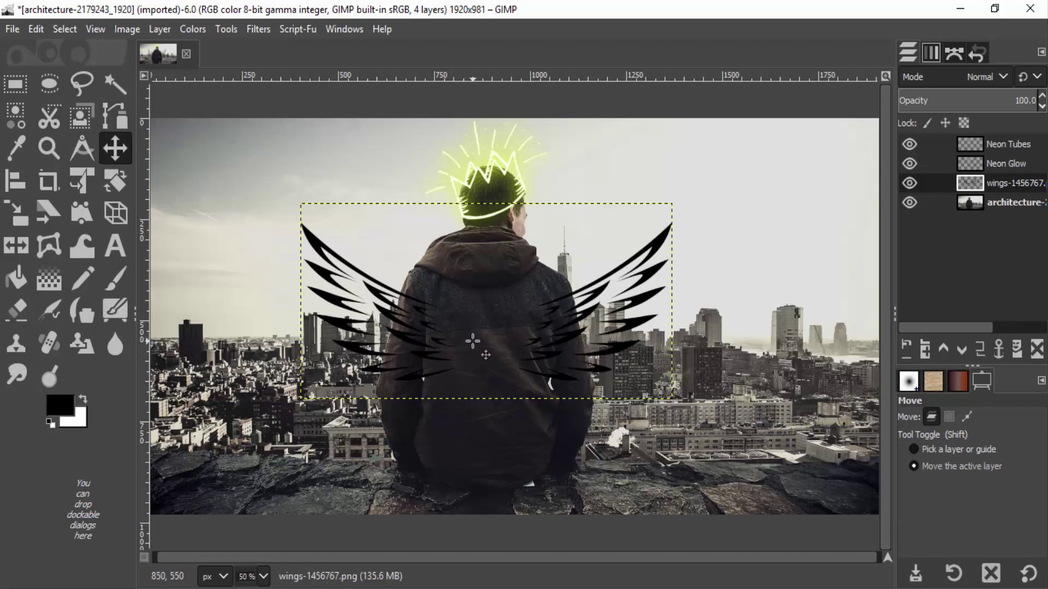
pyautogui.press('Up')
pyautogui.press('Up')
pyautogui.press('Up')
pyautogui.press('Up')
pyautogui.press('Up')
pyautogui.press('Up')
pyautogui.press('Up')
pyautogui.press('Up')
pyautogui.press('Up')
pyautogui.press('Up')
pyautogui.press('Up')
pyautogui.press('Up')
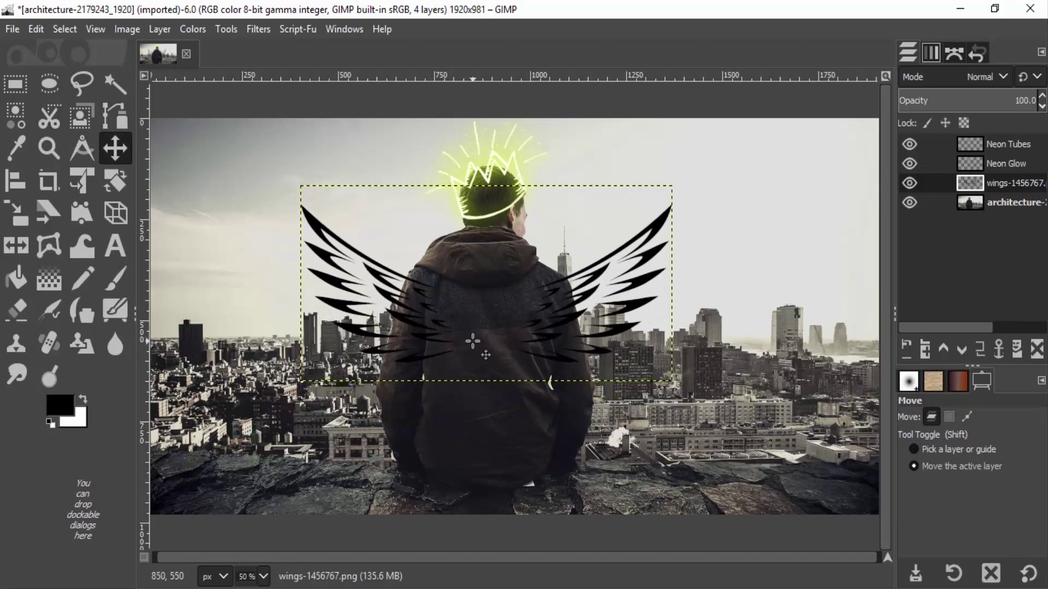
pyautogui.press('Up')
pyautogui.press('Up')
pyautogui.press('Up')
pyautogui.press('Up')
pyautogui.press('Up')
pyautogui.press('Up')
pyautogui.press('Up')
pyautogui.press('Up')
pyautogui.press('Up')
pyautogui.press('Up')
pyautogui.press('Up')
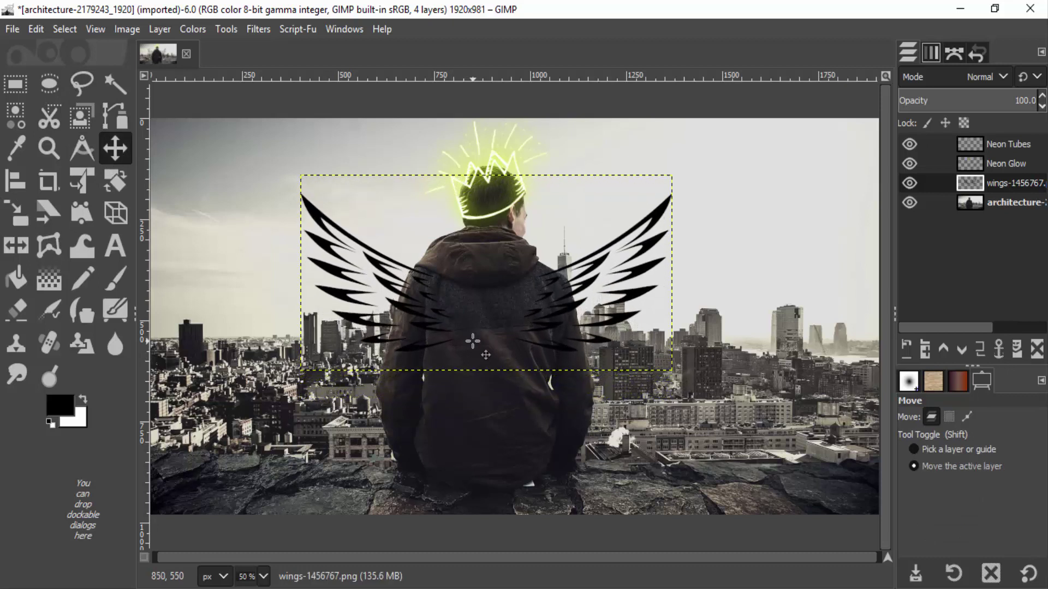
pyautogui.press('Up')
pyautogui.press('Up')
pyautogui.press('Up')
pyautogui.press('Up')
pyautogui.press('Up')
pyautogui.press('Up')
pyautogui.press('Up')
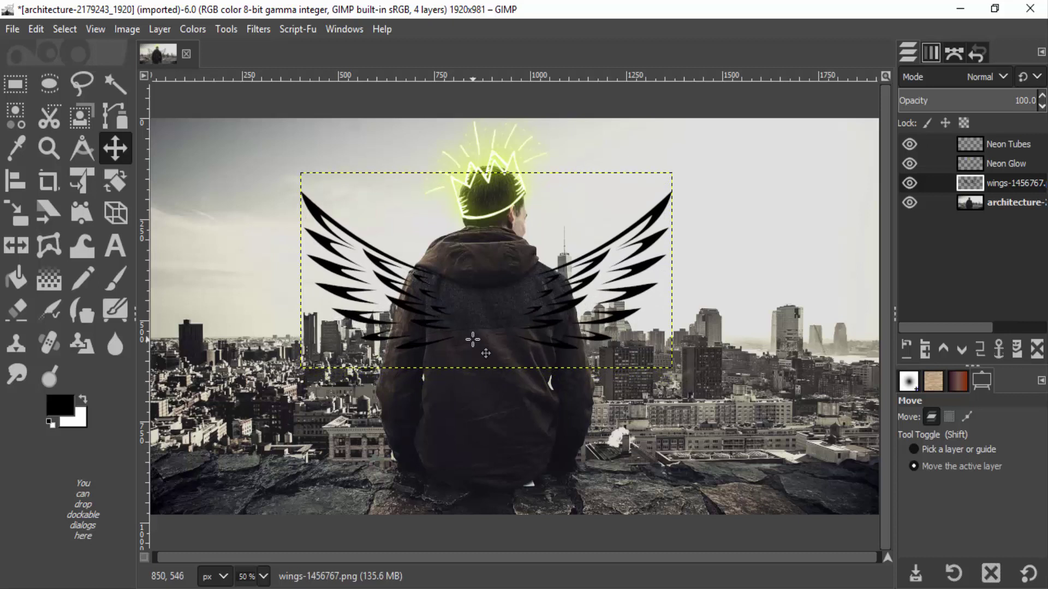
# Step: Use Layer to Image Size on the wings layer
pyautogui.doubleClick(1009, 184)
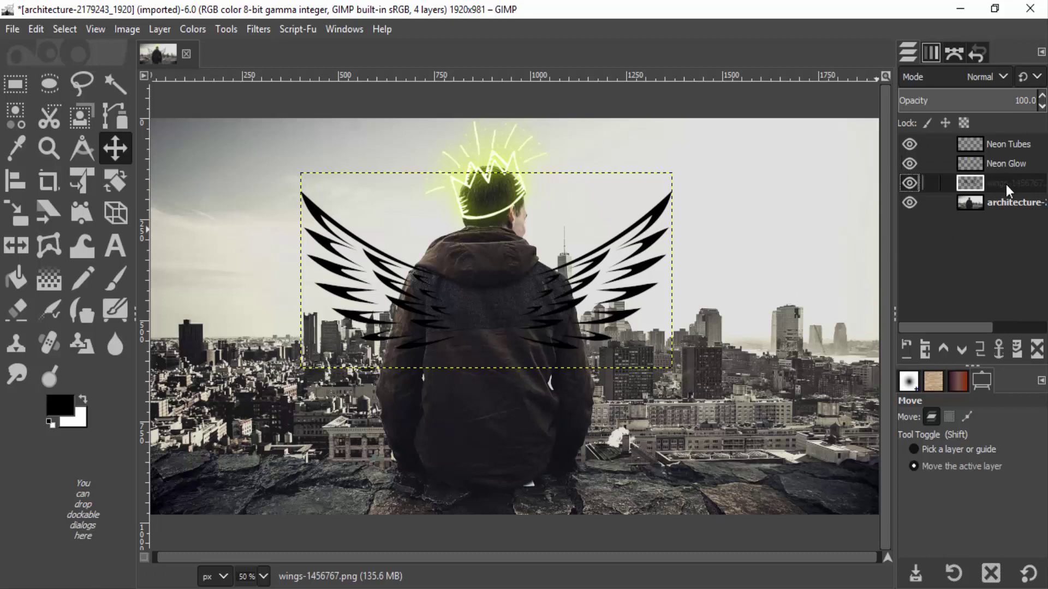
pyautogui.rightClick(1007, 185)
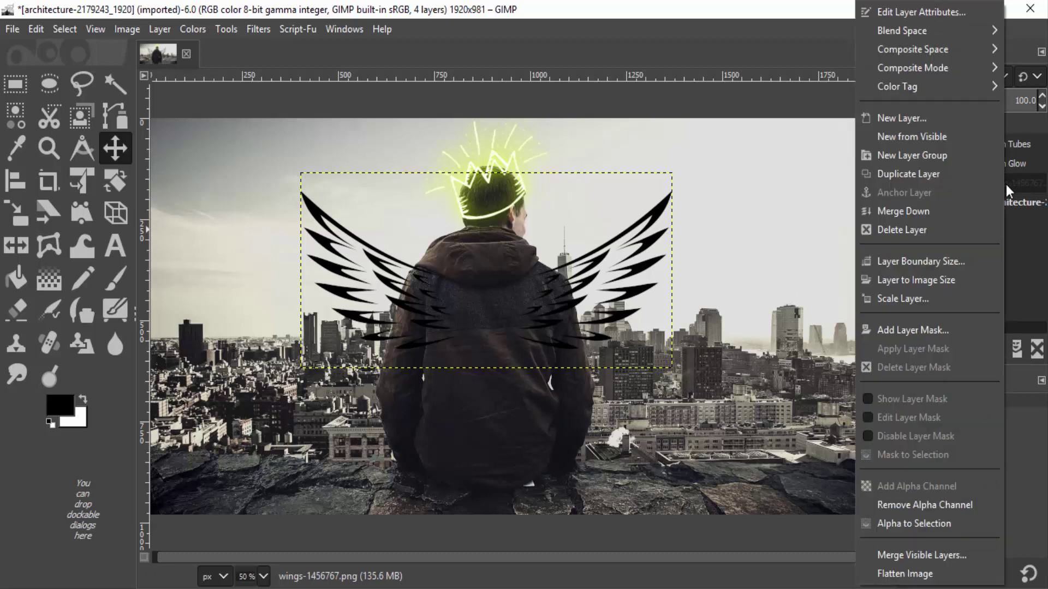
pyautogui.click(925, 279)
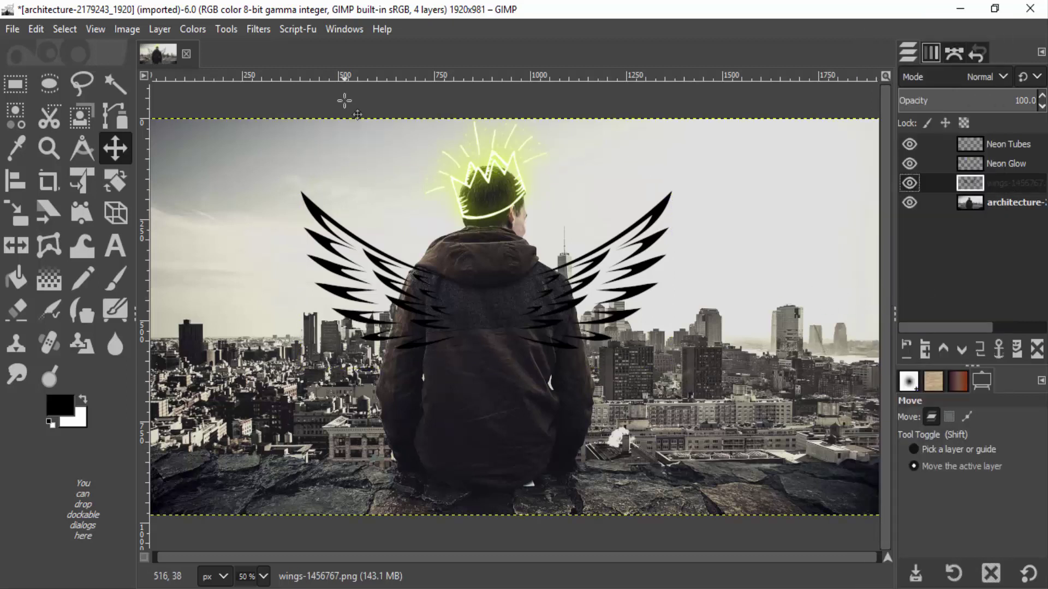
# Step: Apply the Neon logo effect to the wings with cyan 00ffff glow and effect size 15
pyautogui.click(259, 31)
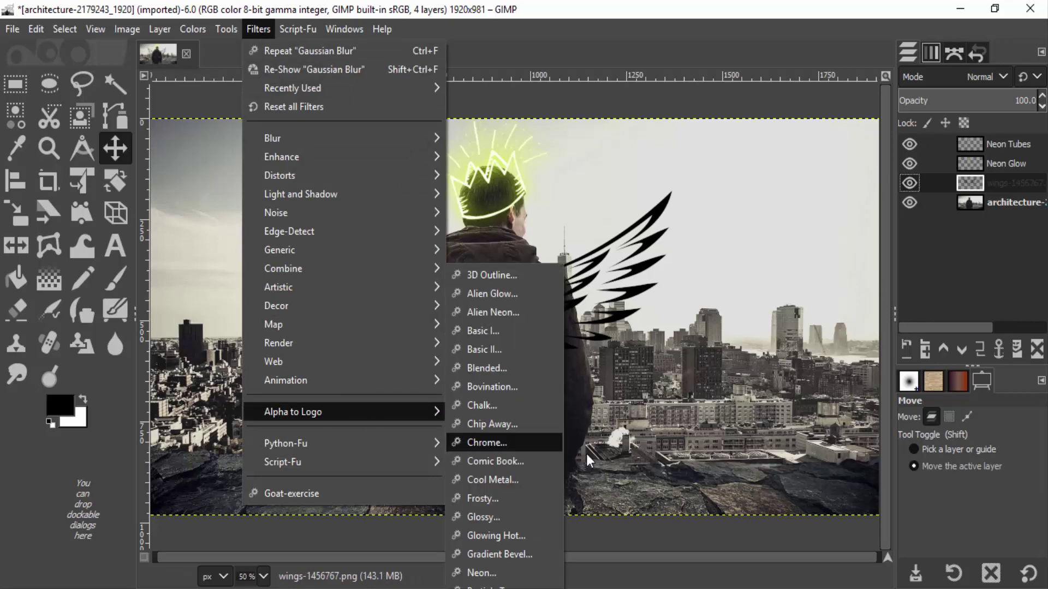
pyautogui.click(497, 579)
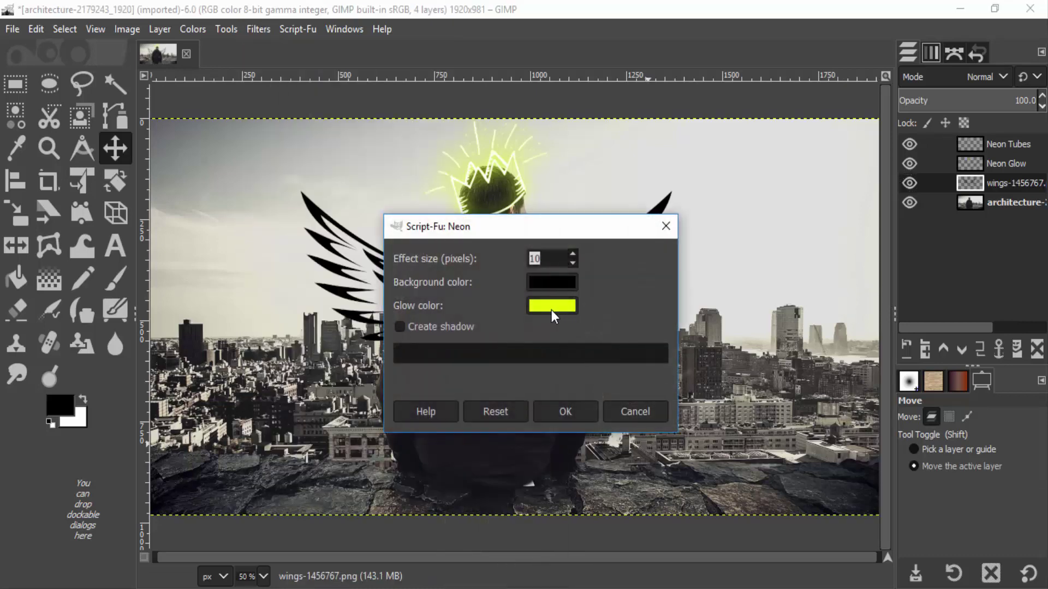
pyautogui.click(554, 307)
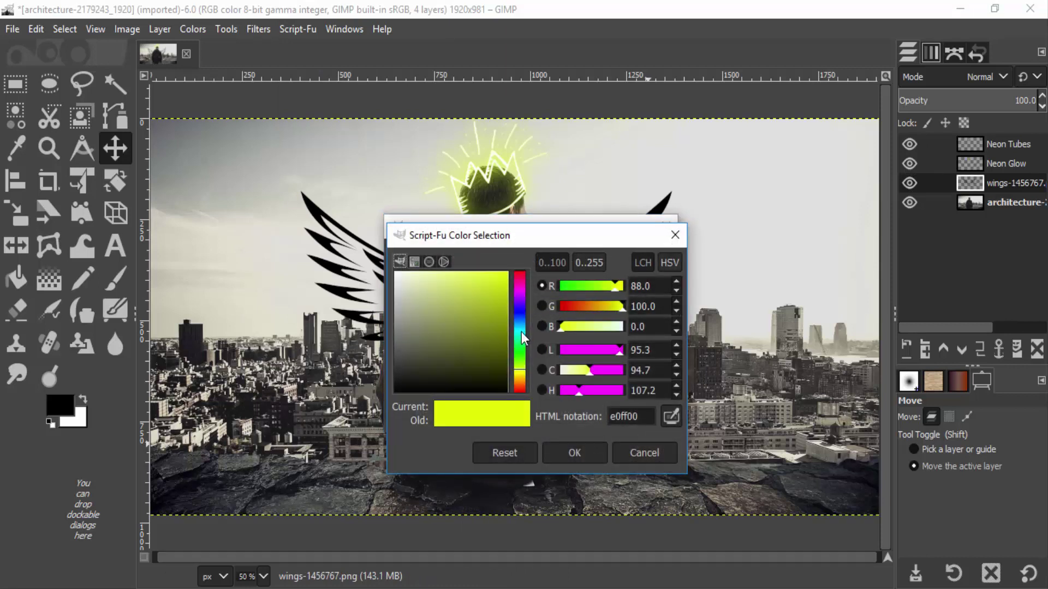
pyautogui.click(521, 331)
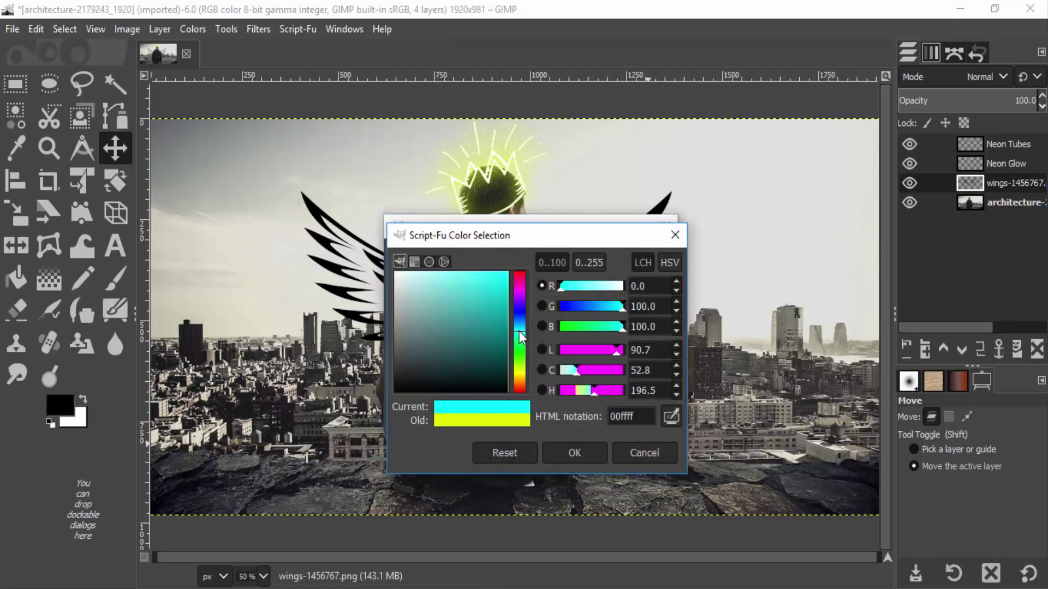
pyautogui.click(584, 452)
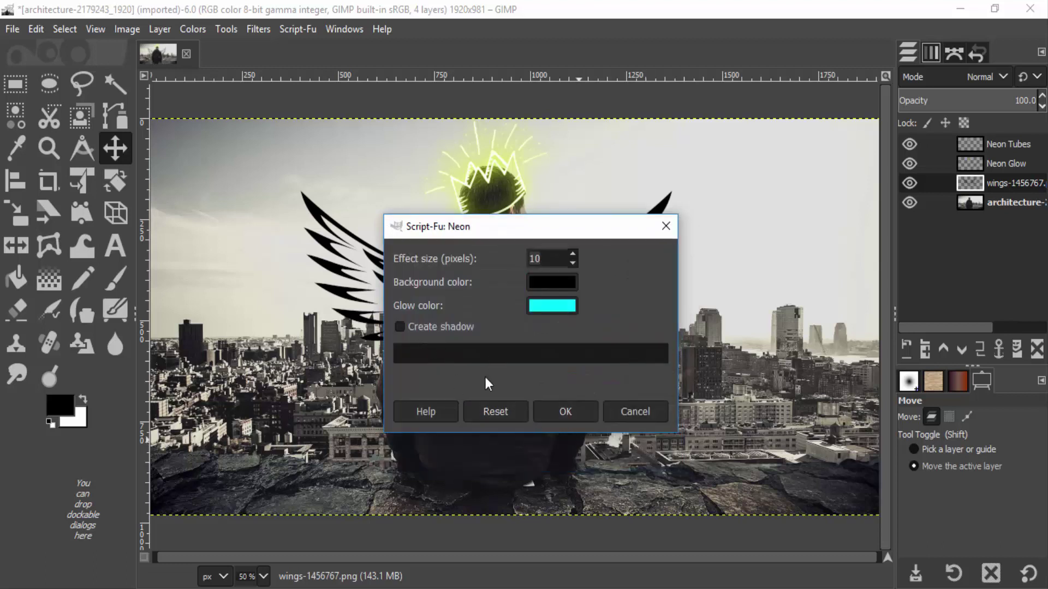
pyautogui.click(570, 254)
pyautogui.click(560, 413)
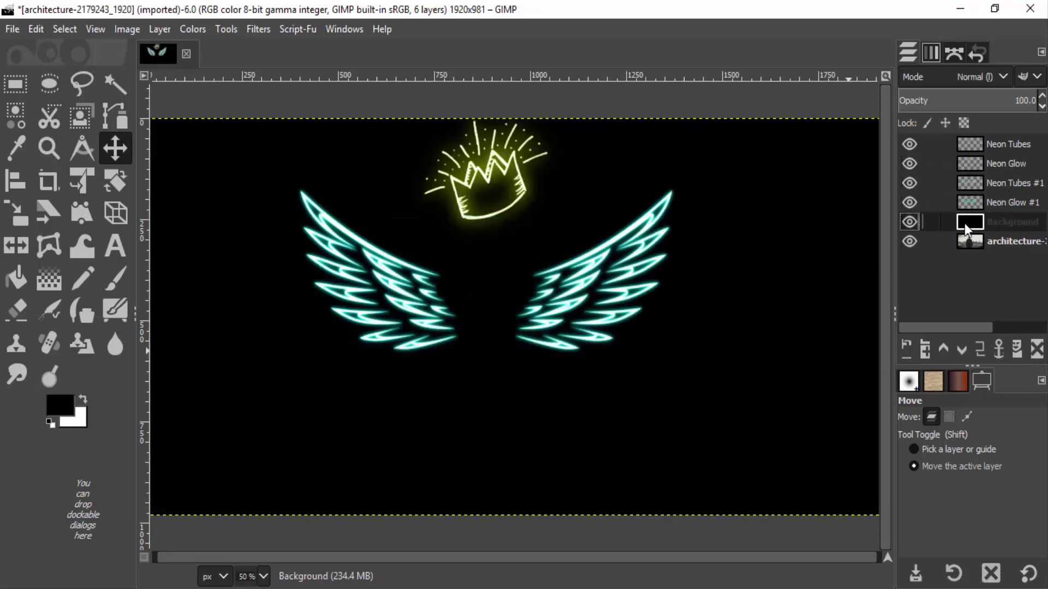
# Step: Delete the black Background layer to reveal the city photo
pyautogui.click(1037, 351)
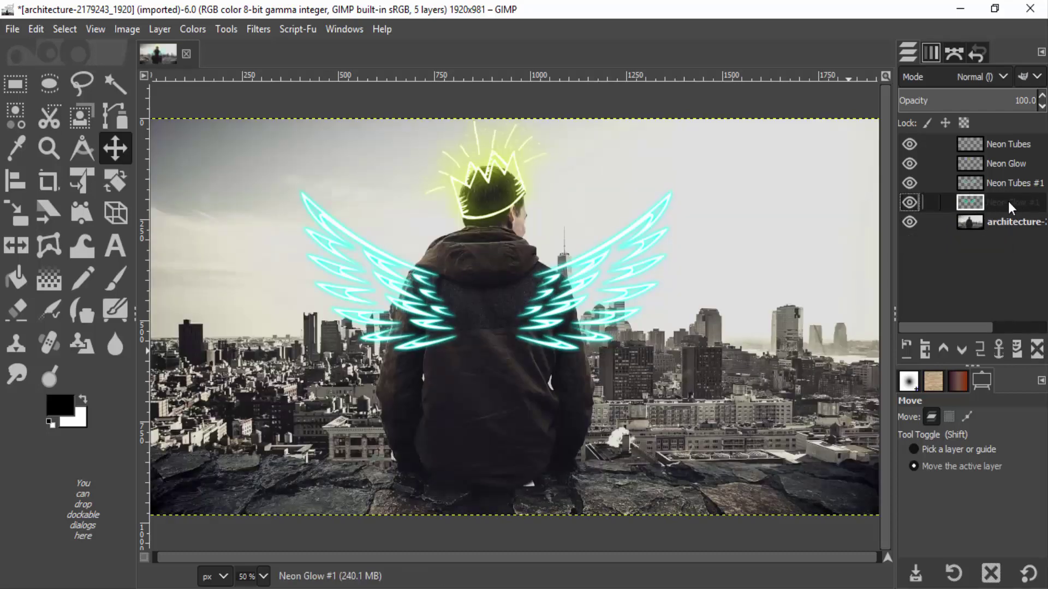
# Step: Blur the Neon Glow #1 layer with a Gaussian Blur of size 20.50
pyautogui.click(259, 29)
pyautogui.moveTo(273, 139)
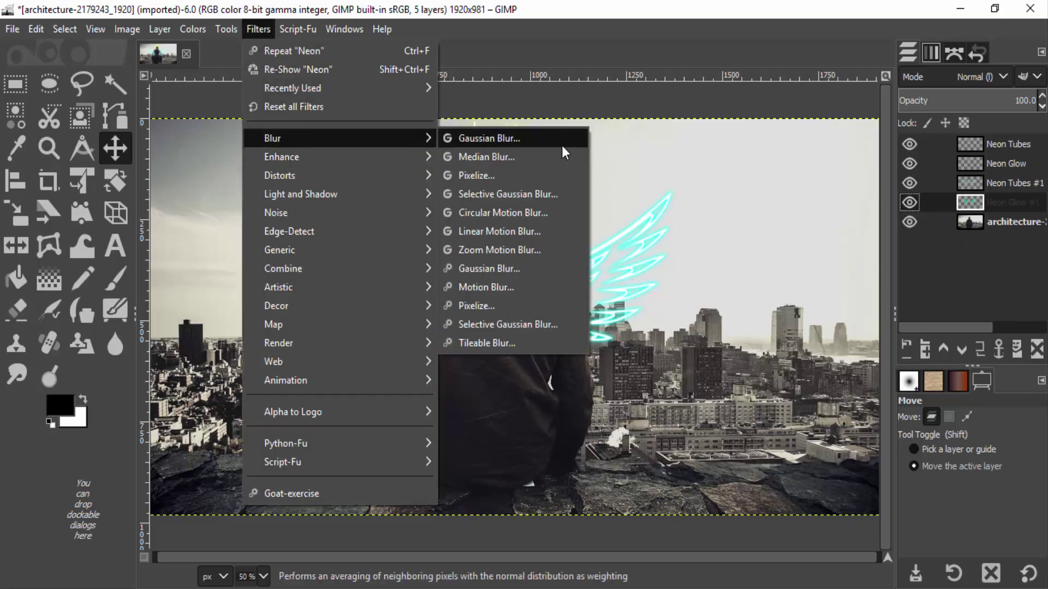
pyautogui.click(561, 145)
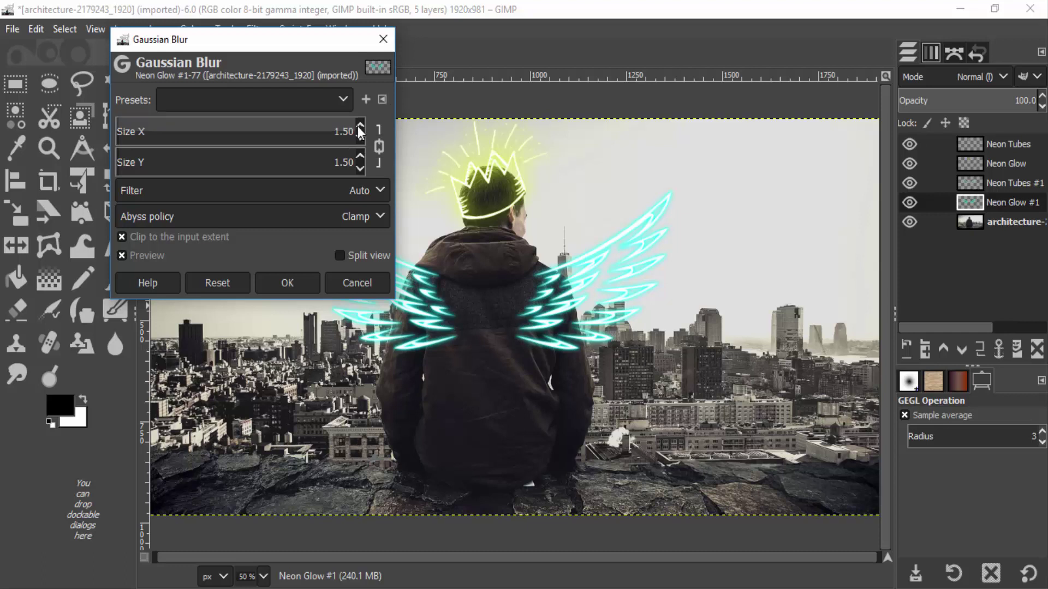
pyautogui.click(359, 126)
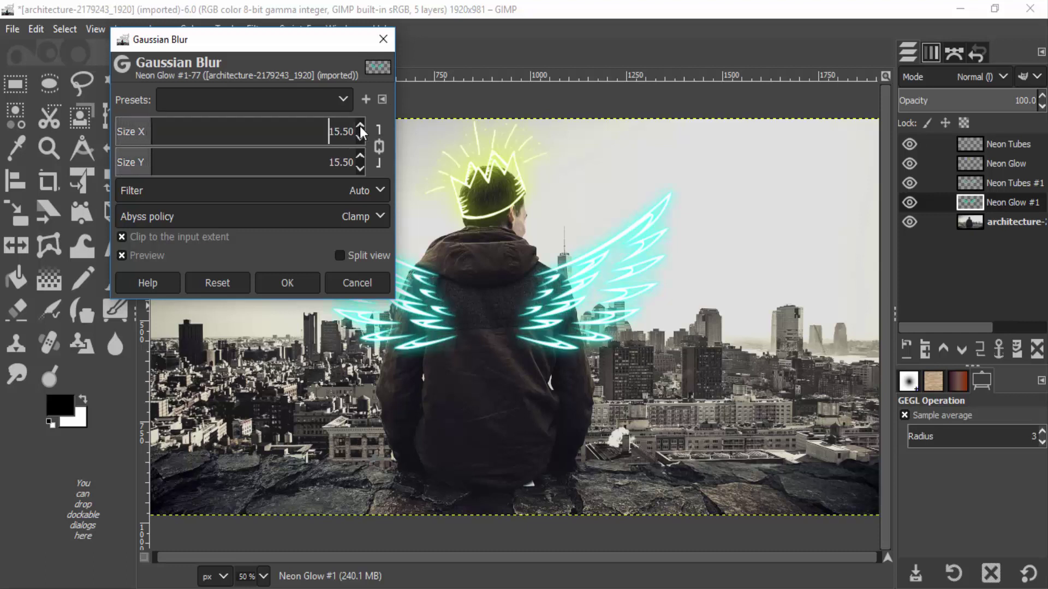
pyautogui.click(359, 126)
pyautogui.click(359, 126)
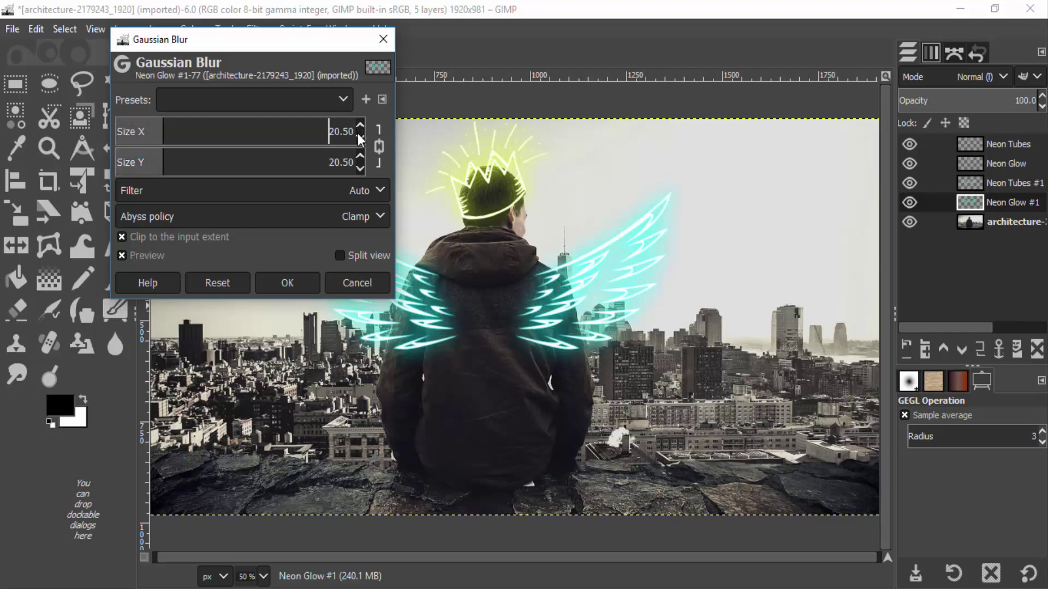
pyautogui.click(288, 284)
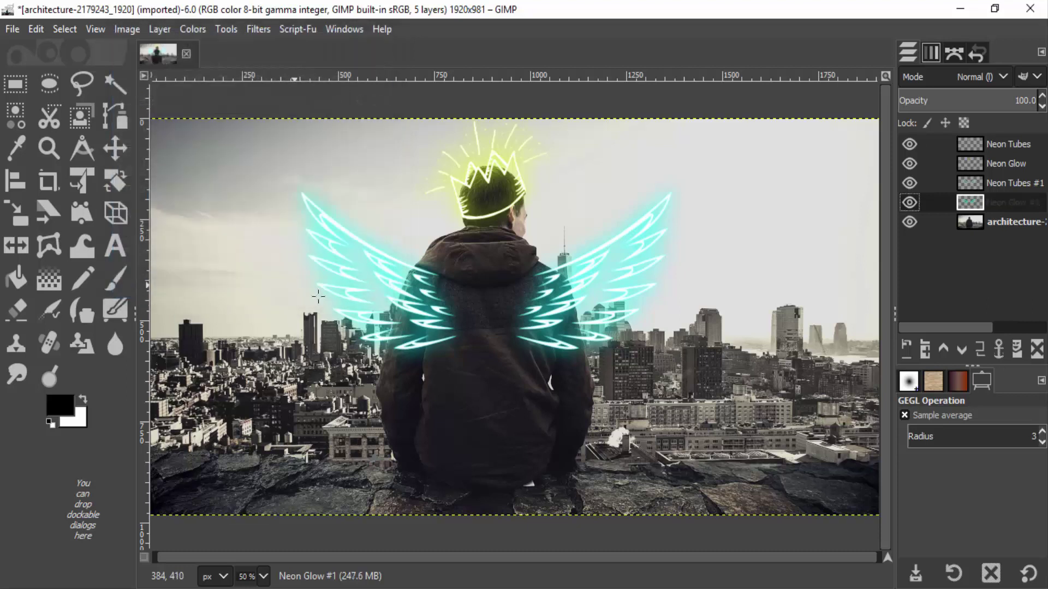